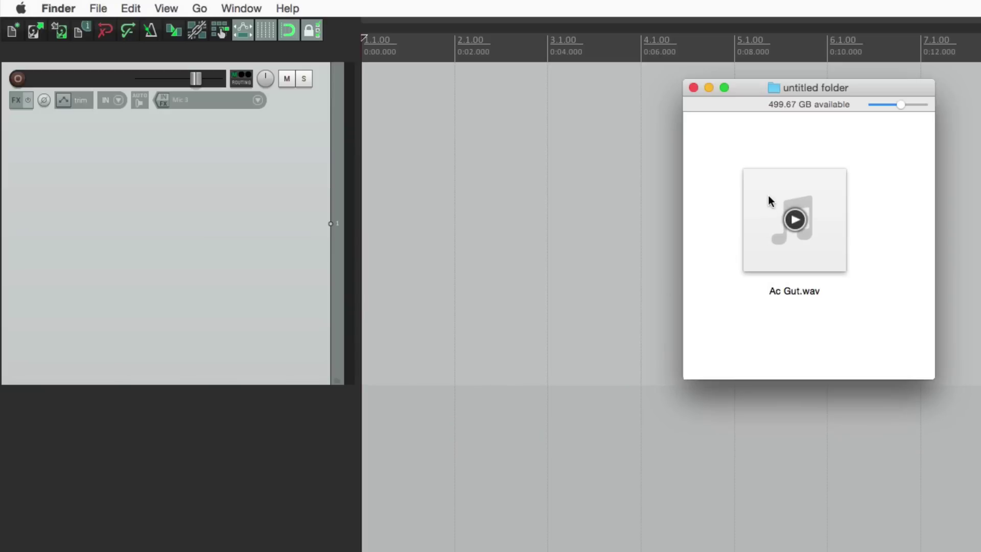
Drag Ac Gut.wav from Finder onto the timeline, creating an audio item on a new Ac Gut track.
left_click_drag(766, 198, 438, 179)
left_click(423, 179)
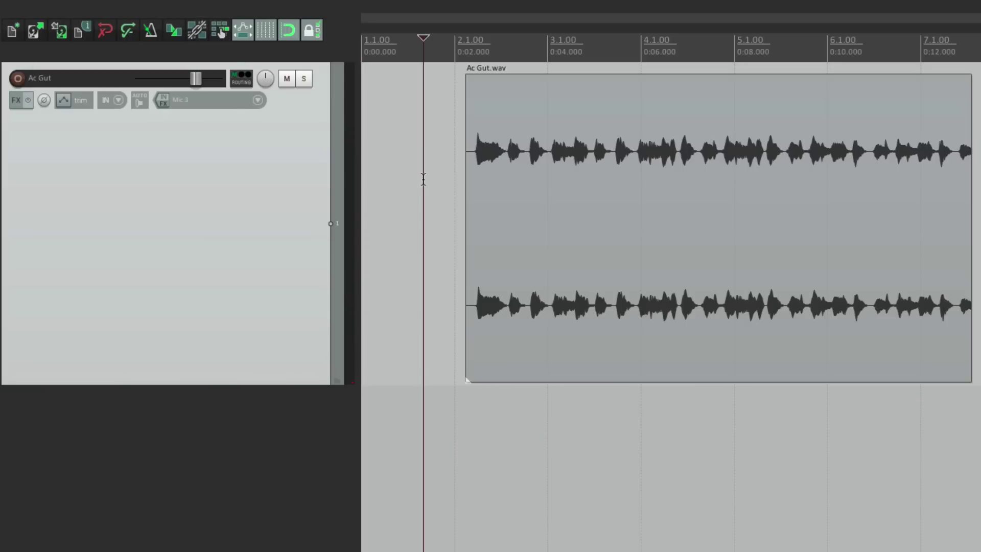
scroll(423, 179, "up", 2)
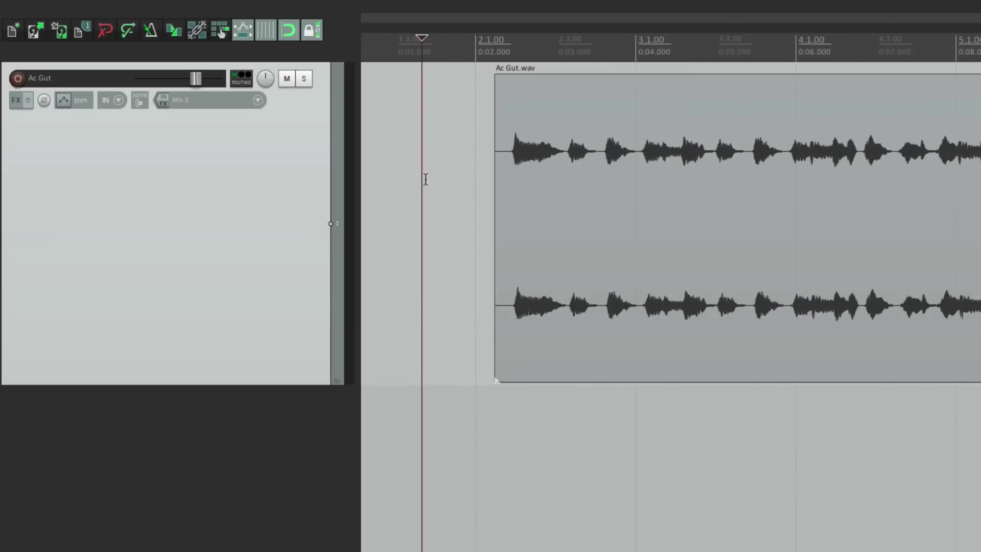
left_click(474, 164)
key("space")
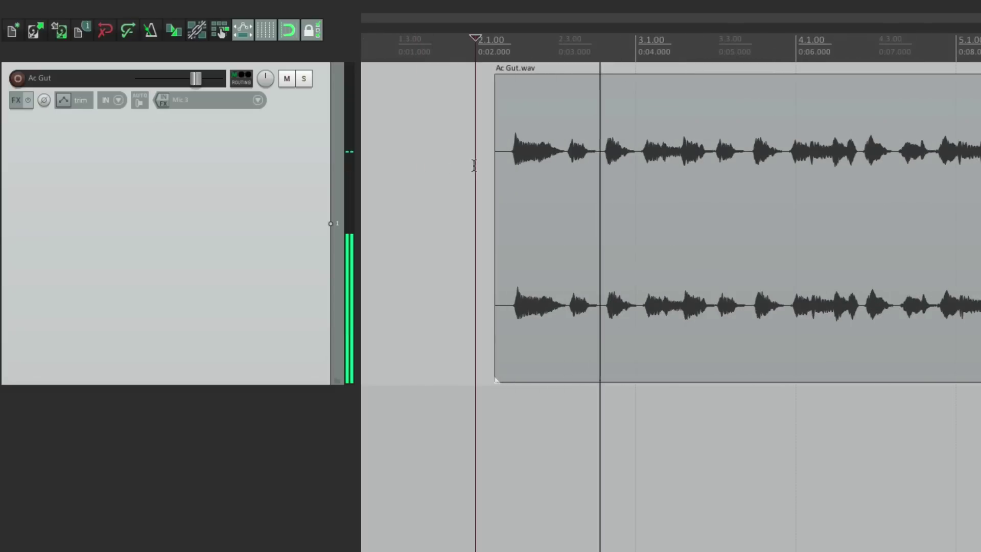
key("space")
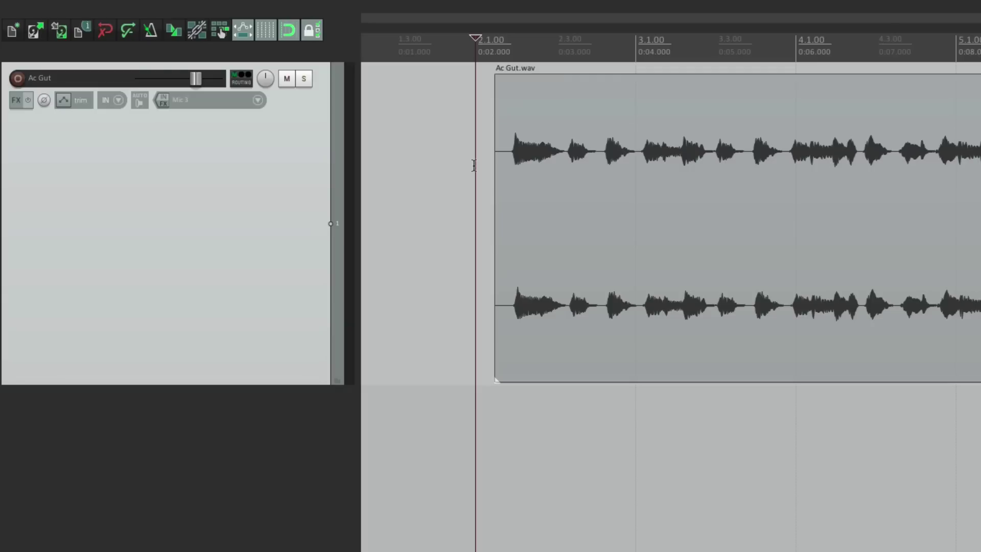
Uncheck the Ac Gut track's Master/parent send, then play briefly to hear it gone.
left_click(241, 79)
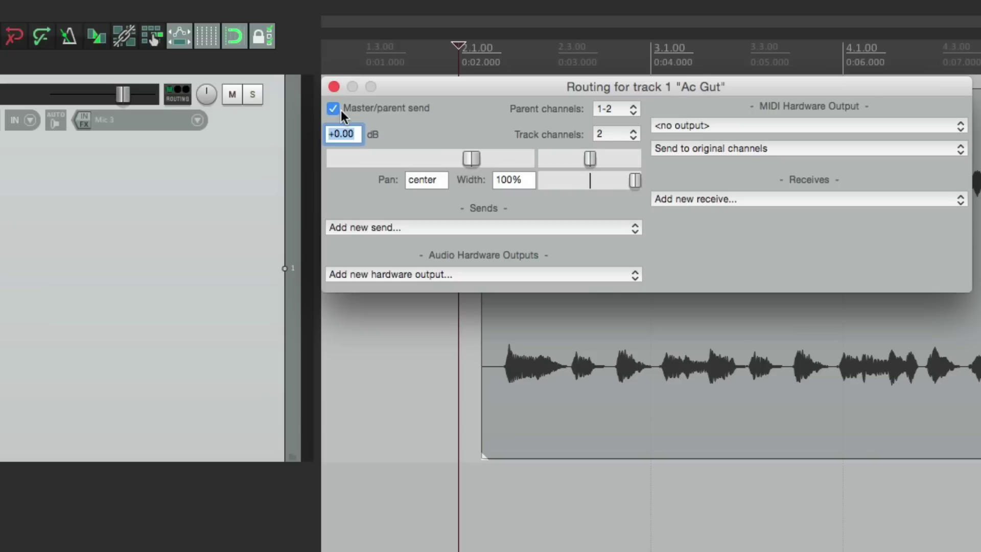
left_click(333, 110)
key("Escape")
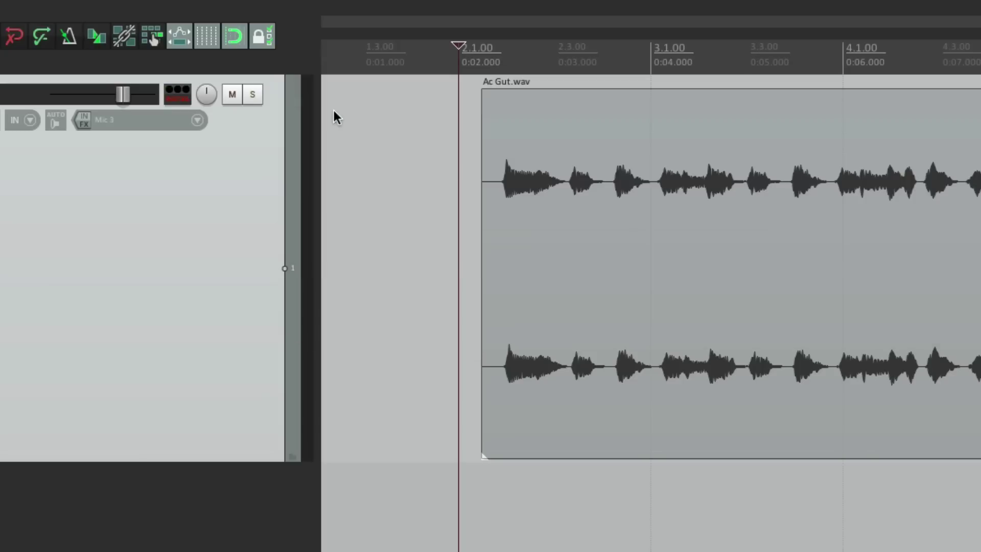
key("space")
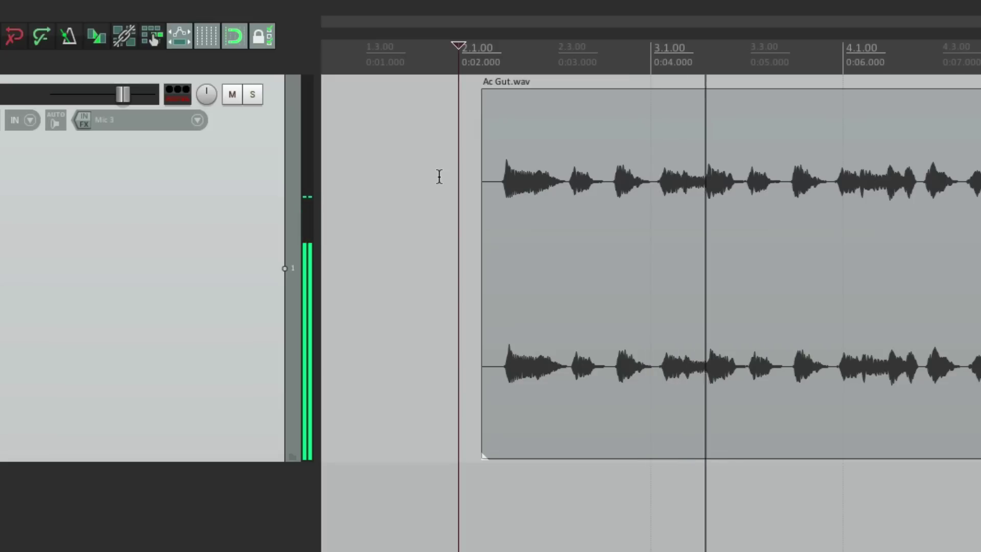
key("space")
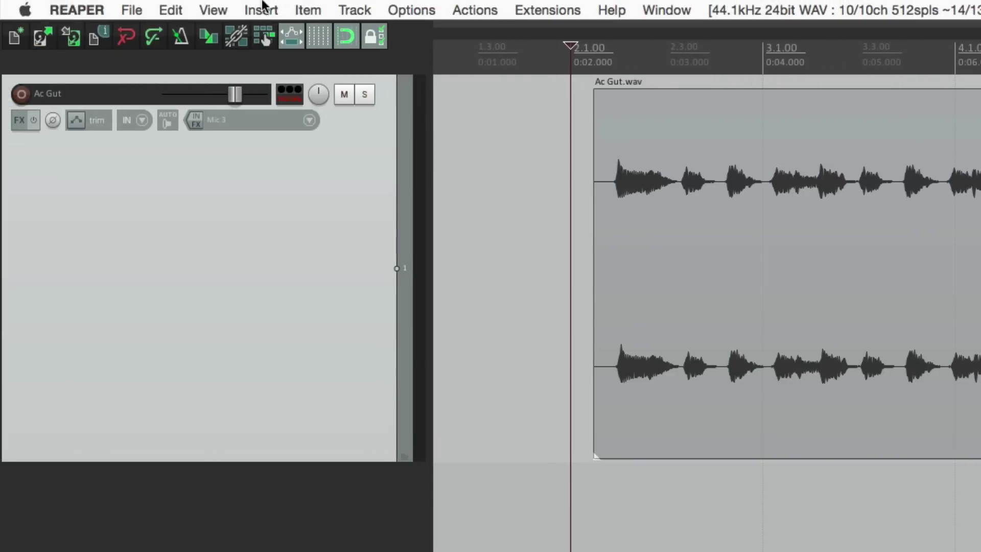
Open the Routing Matrix from the View menu and toggle Ac Gut's master/parent send, leaving it enabled.
left_click(213, 9)
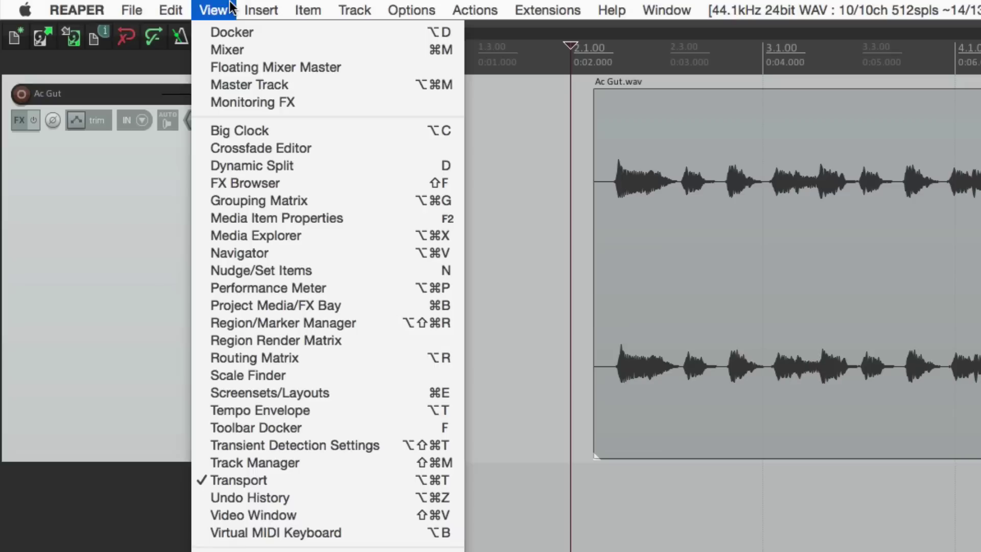
left_click(205, 358)
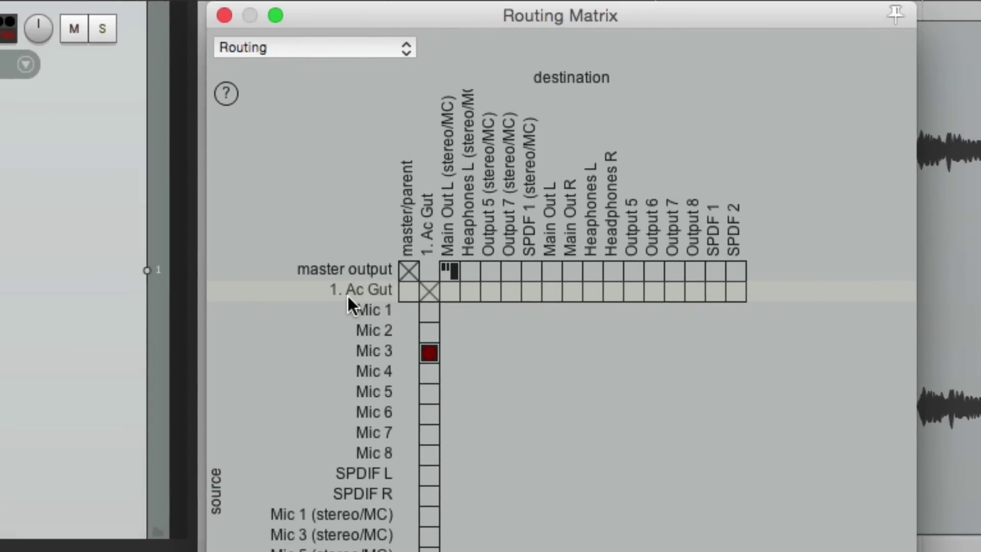
left_click(410, 292)
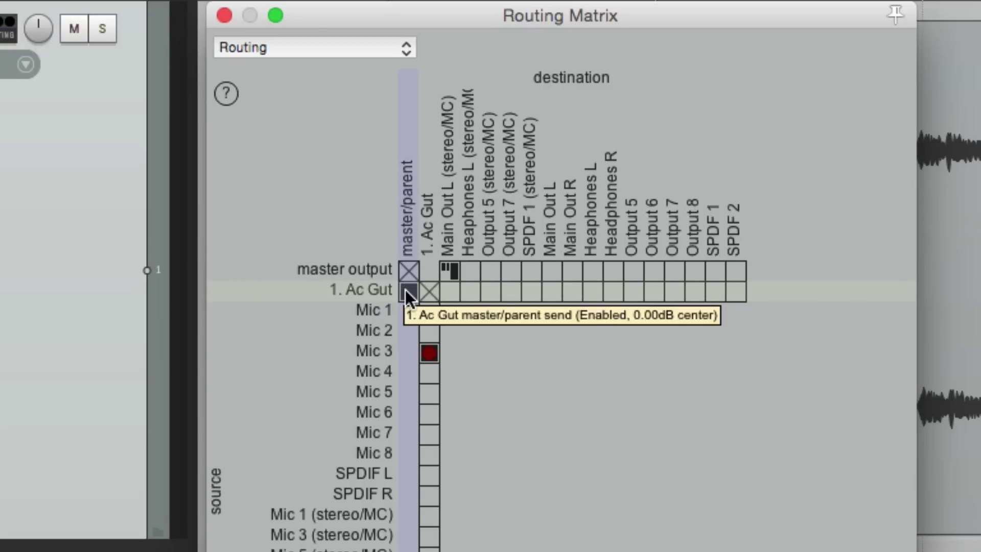
left_click(405, 289)
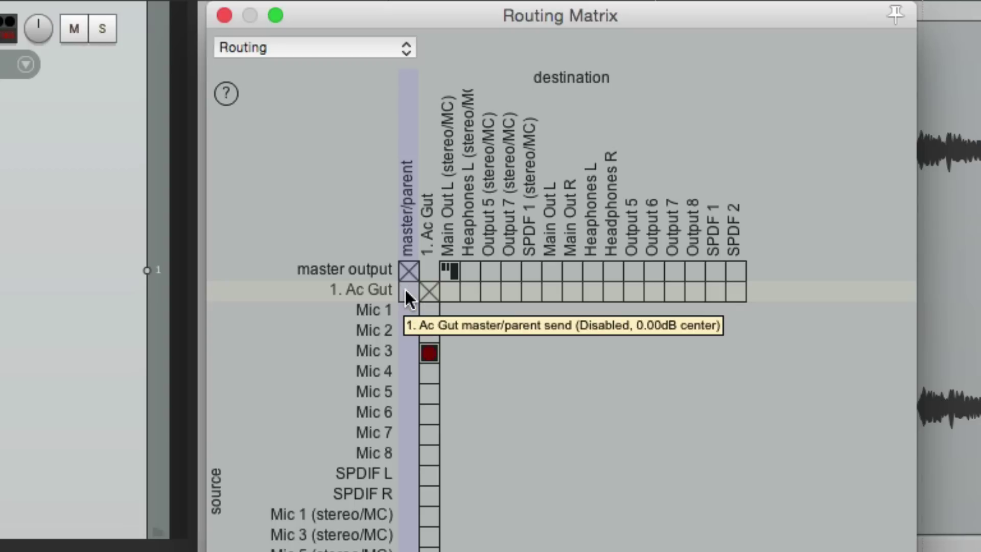
left_click(406, 290)
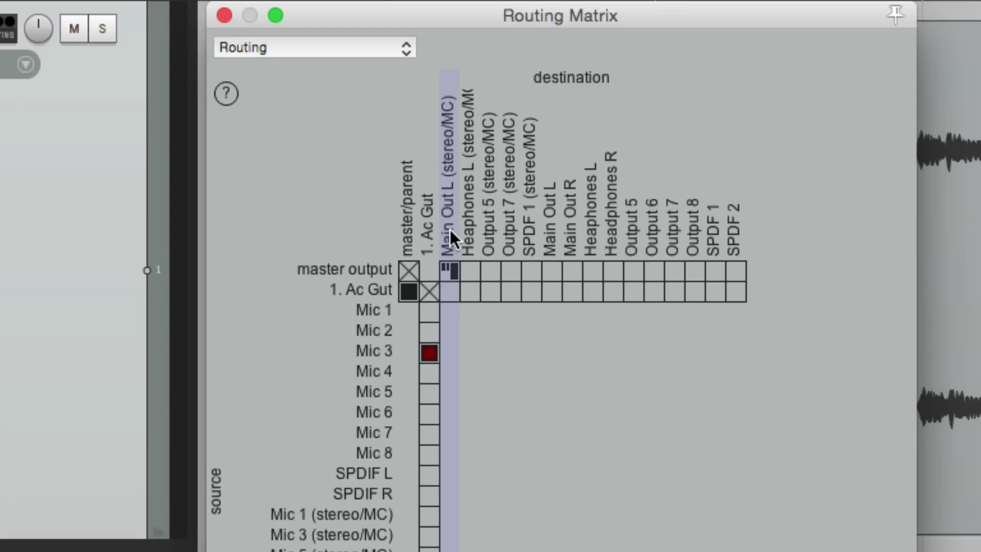
Replace the master's Main Out L/R route with the Headphones outputs and play to test.
right_click(456, 262)
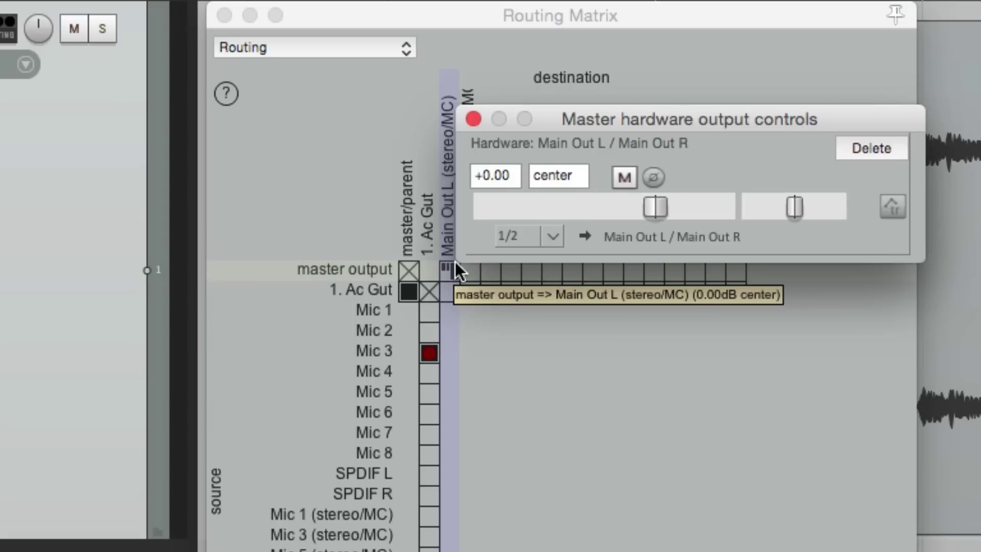
left_click(846, 152)
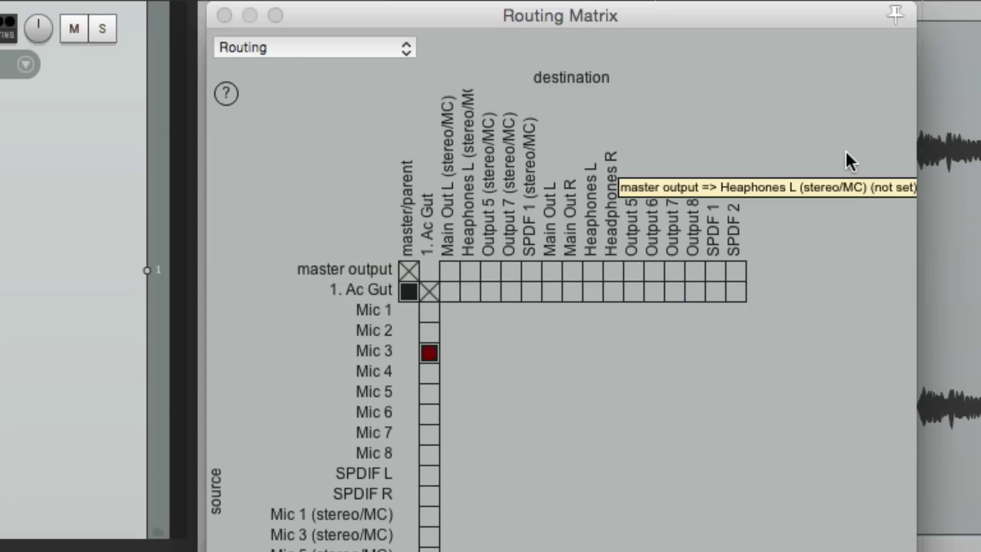
left_click(467, 273)
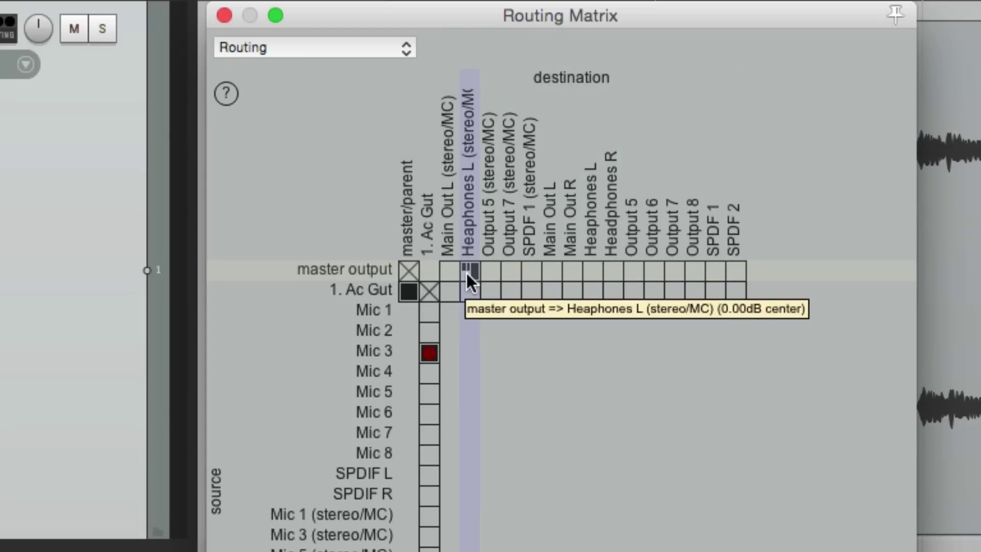
key("Escape")
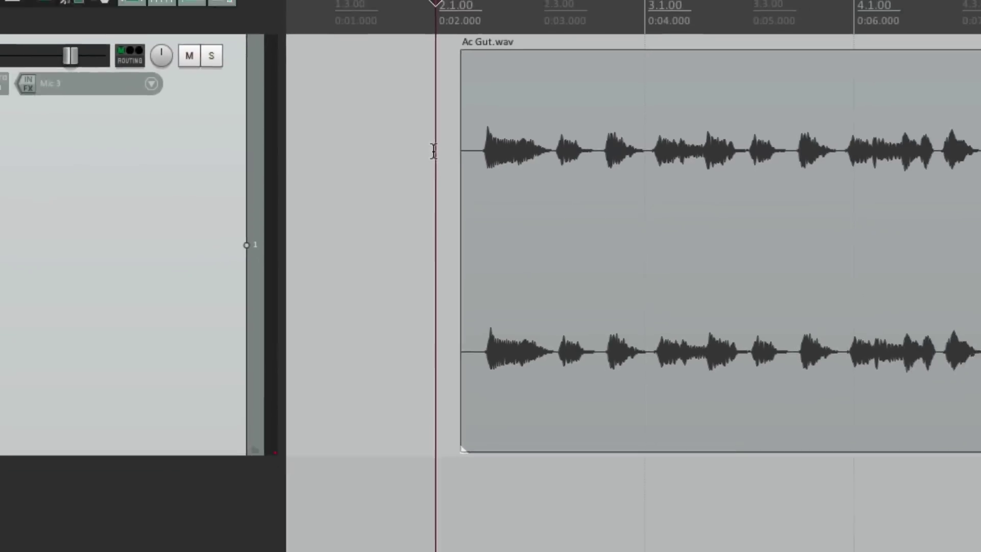
key("space")
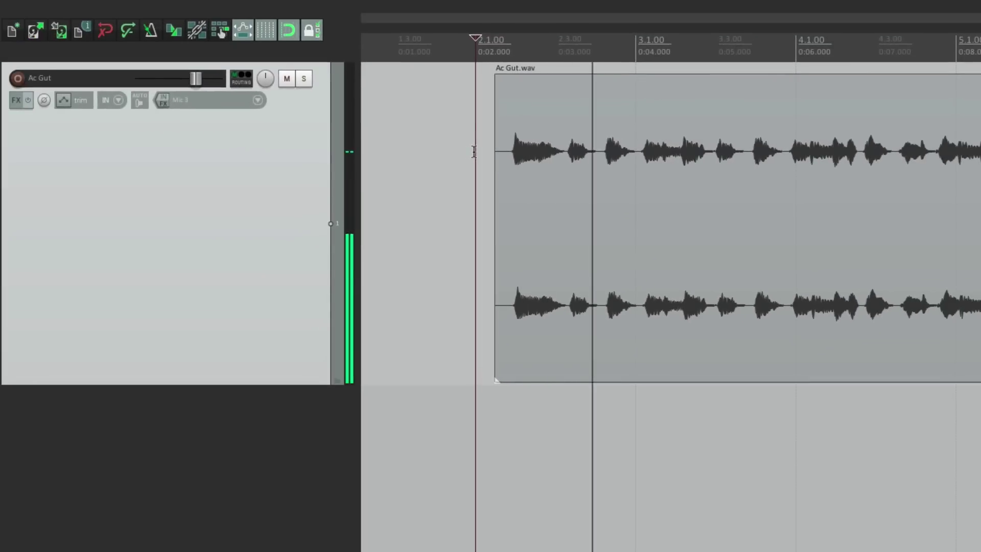
key("space")
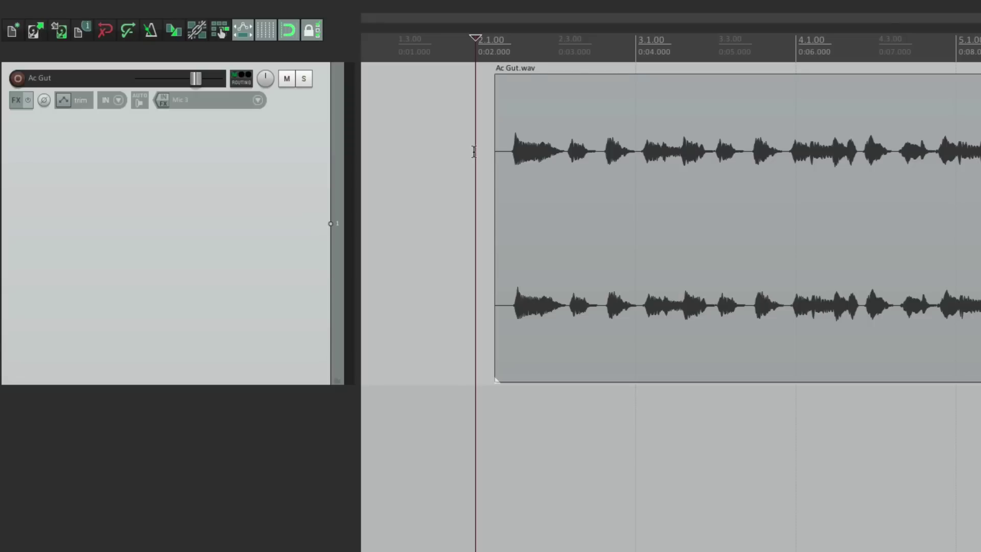
Remove the master's headphones route and route the master back to Main Out L/R.
key("alt+r")
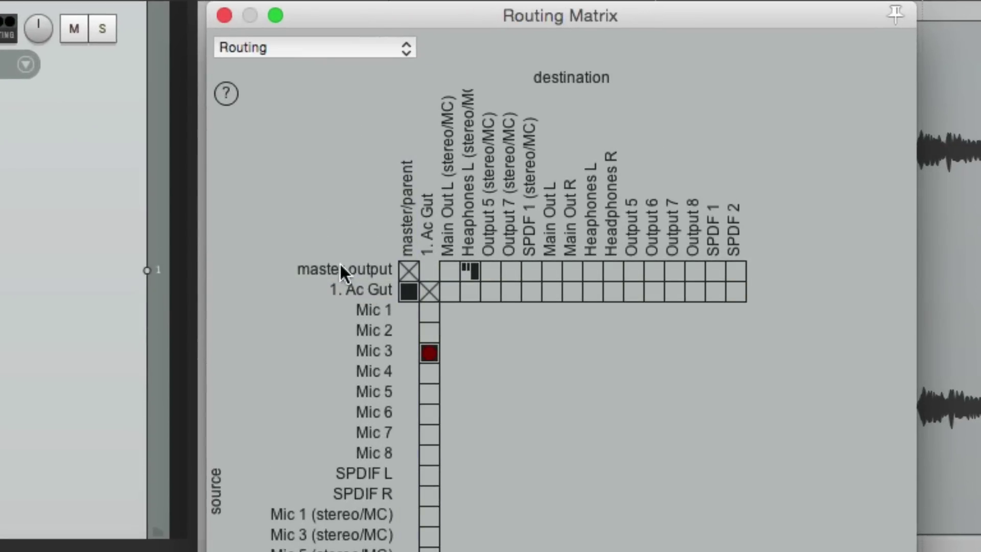
left_click(473, 265)
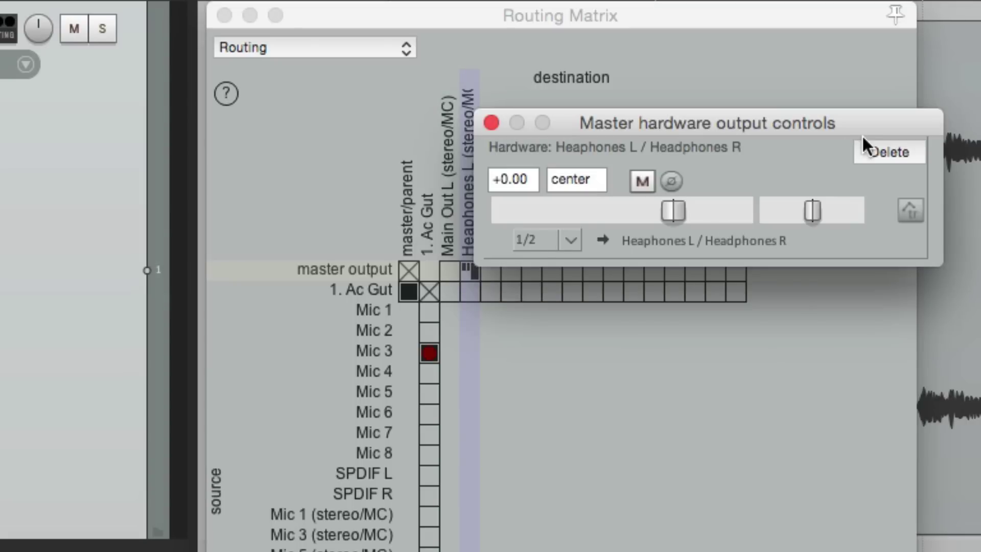
left_click(869, 150)
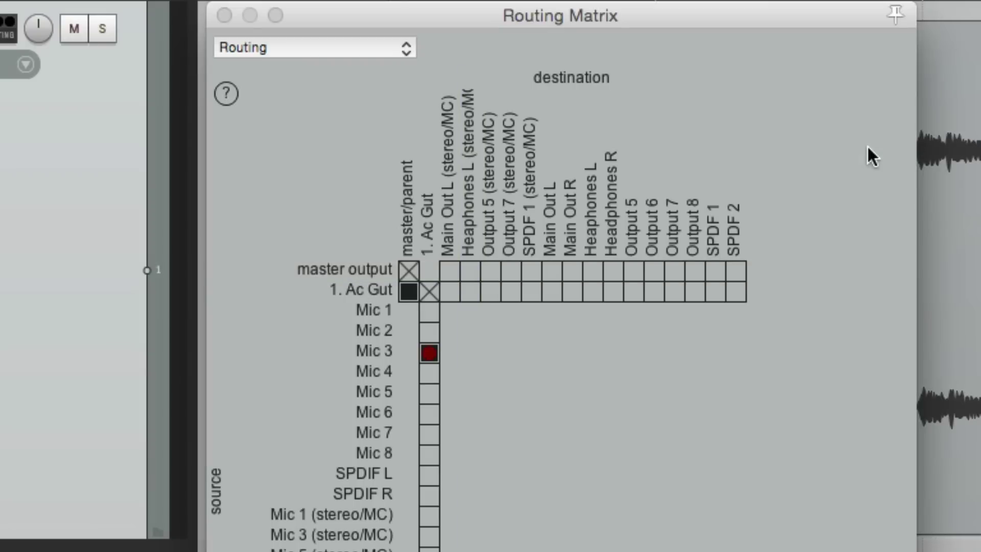
left_click(448, 271)
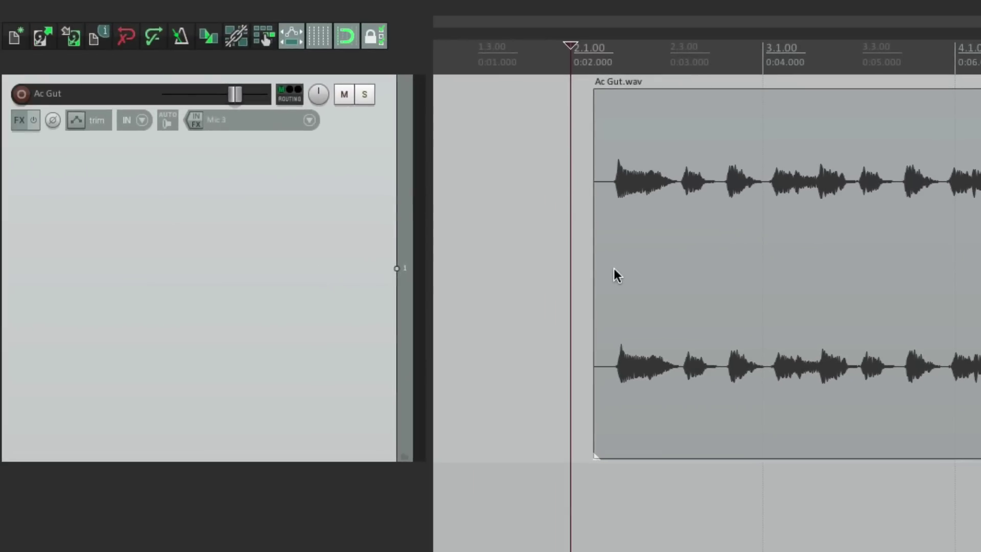
key("space")
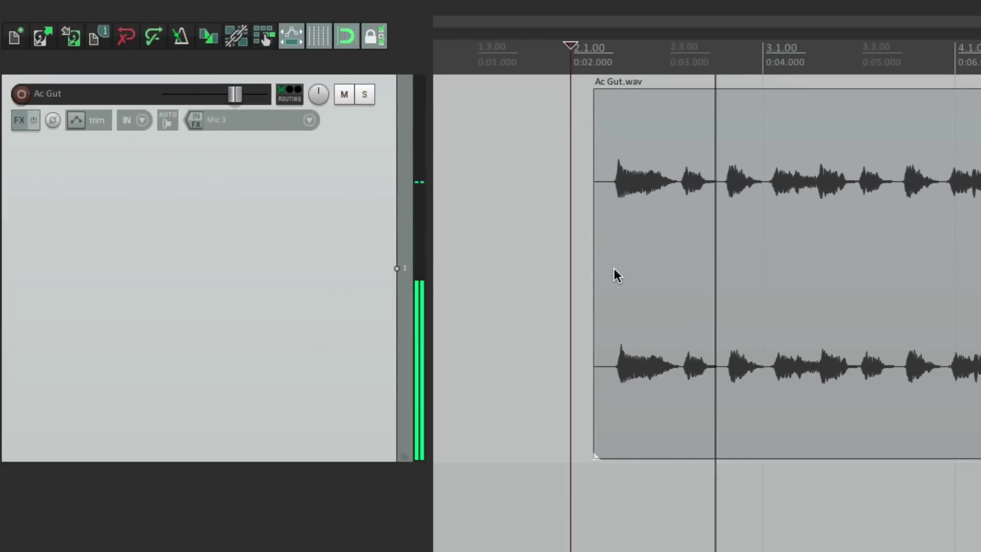
key("space")
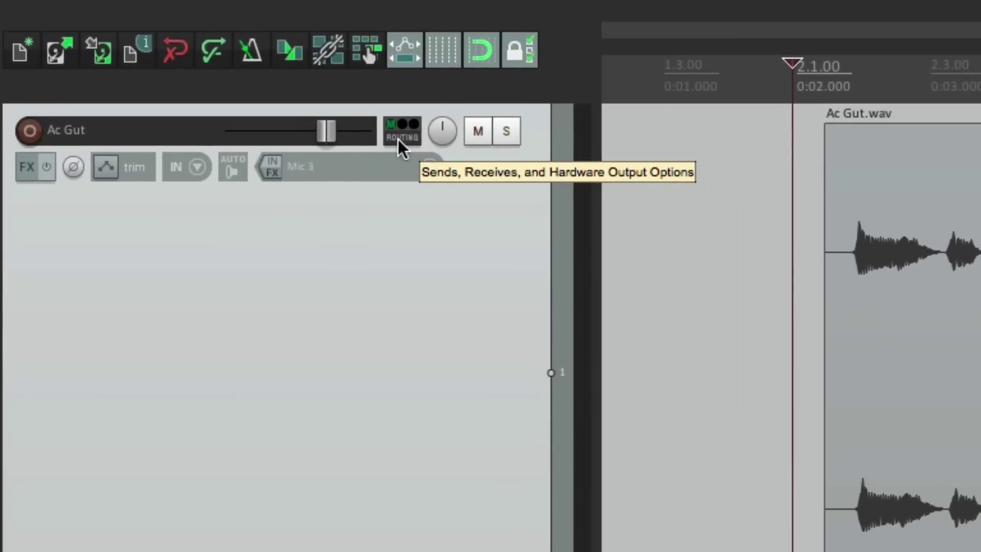
left_click(401, 143)
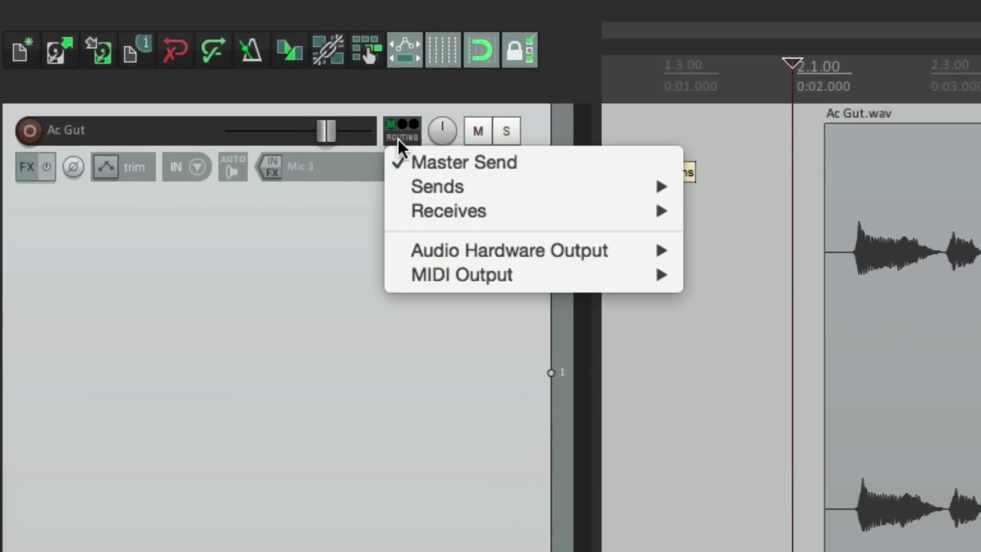
left_click(386, 168)
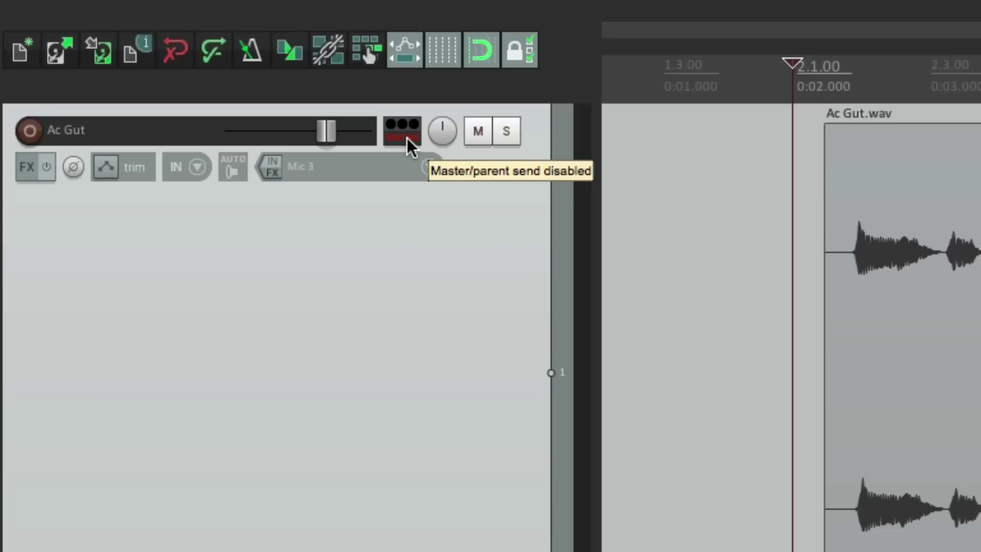
right_click(406, 139)
left_click(395, 167)
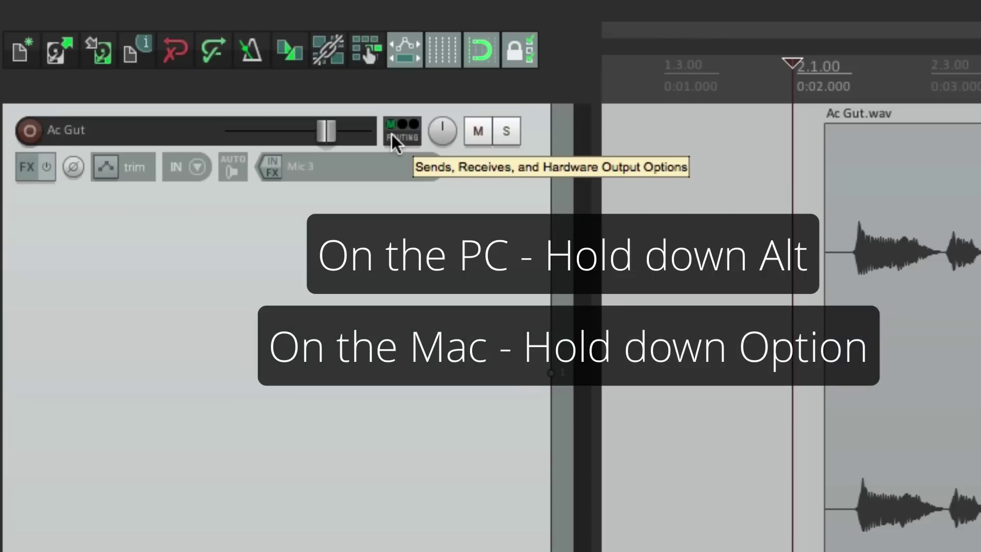
Switch the Ac Gut master send off and back on, playing after each change.
left_click(391, 134, "alt")
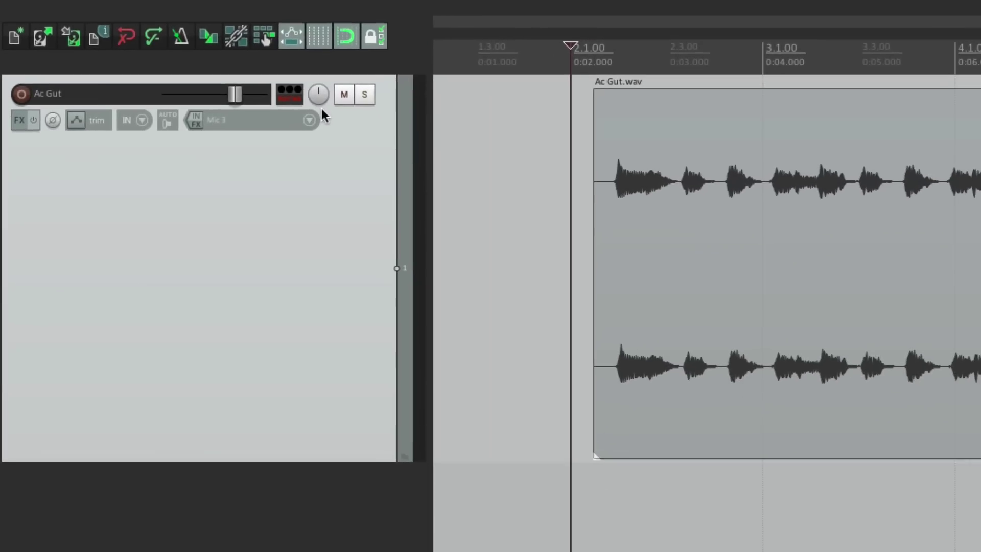
key("space")
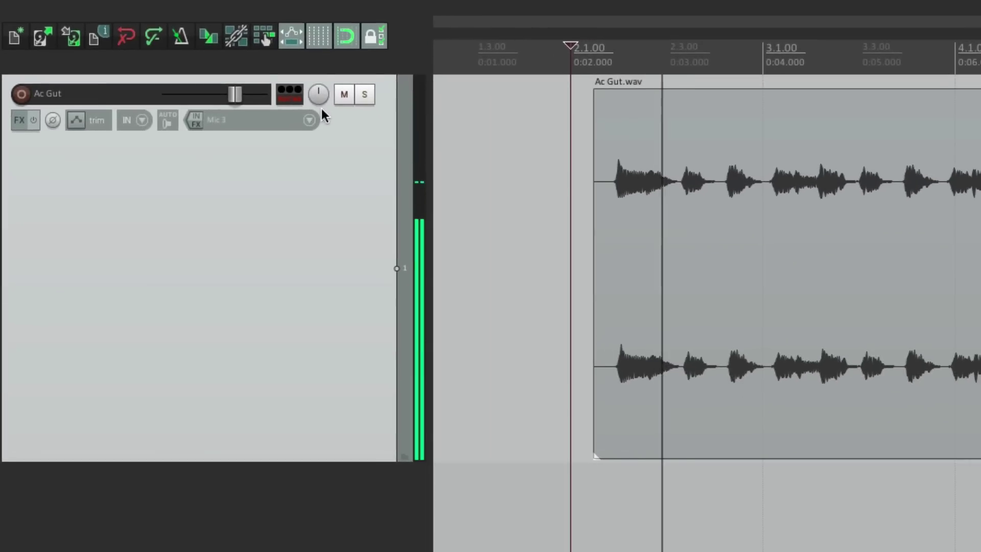
key("space")
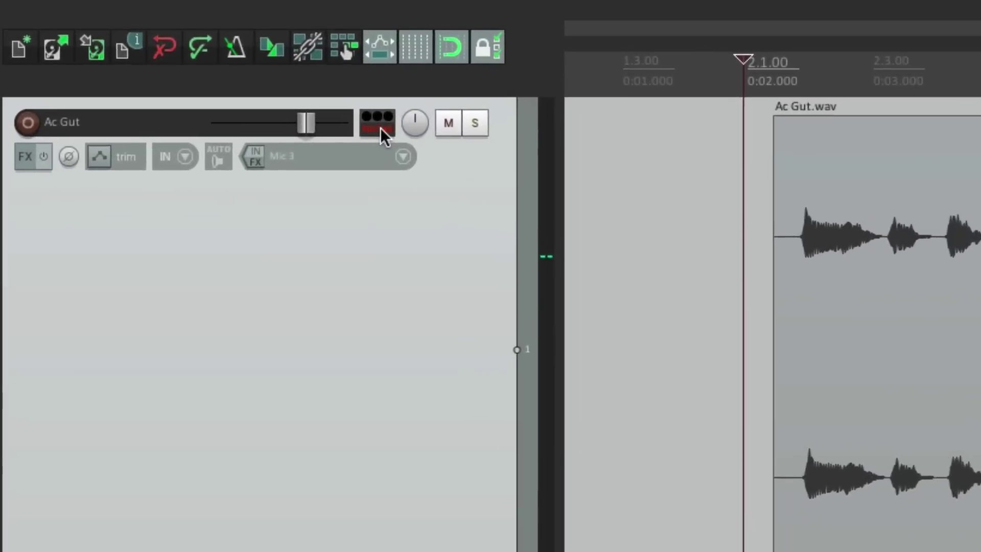
left_click(381, 130)
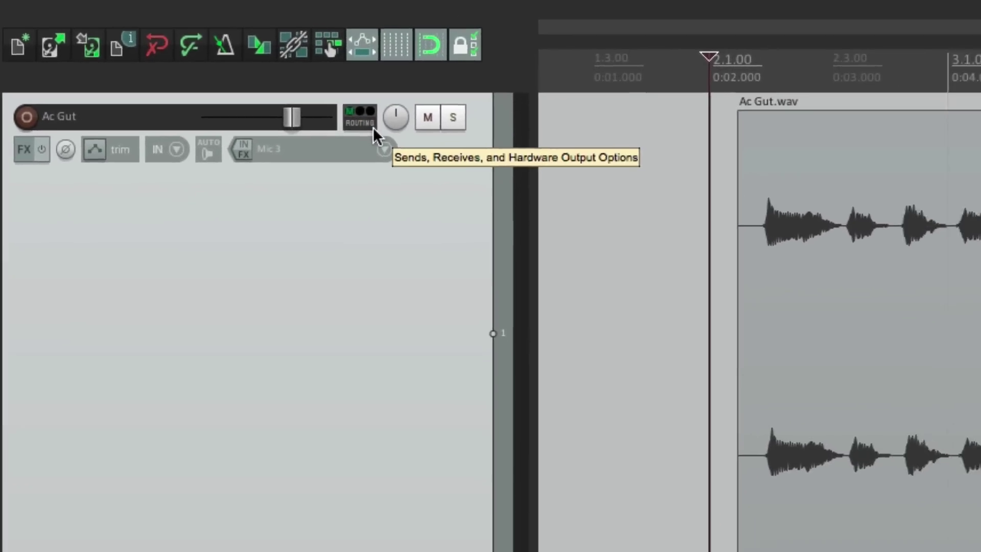
key("space")
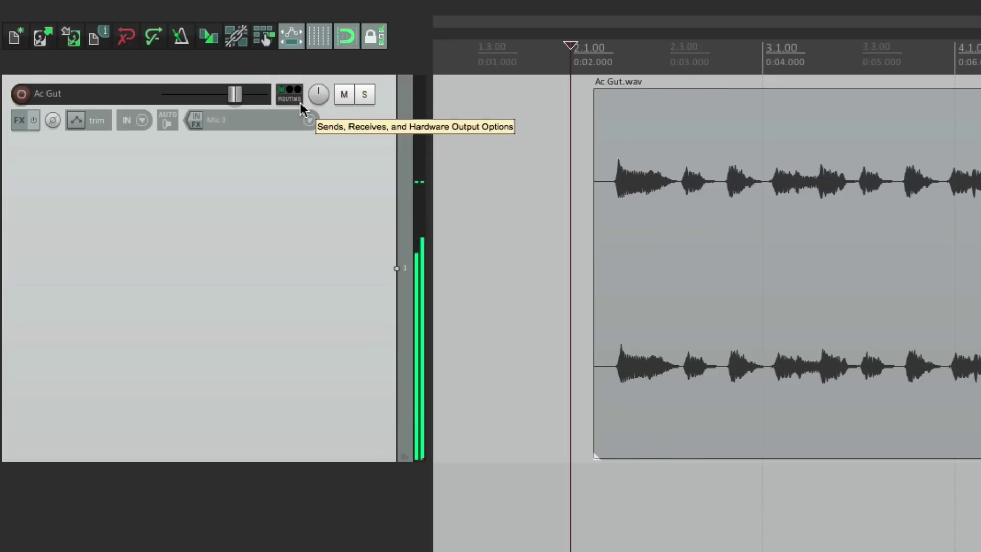
key("space")
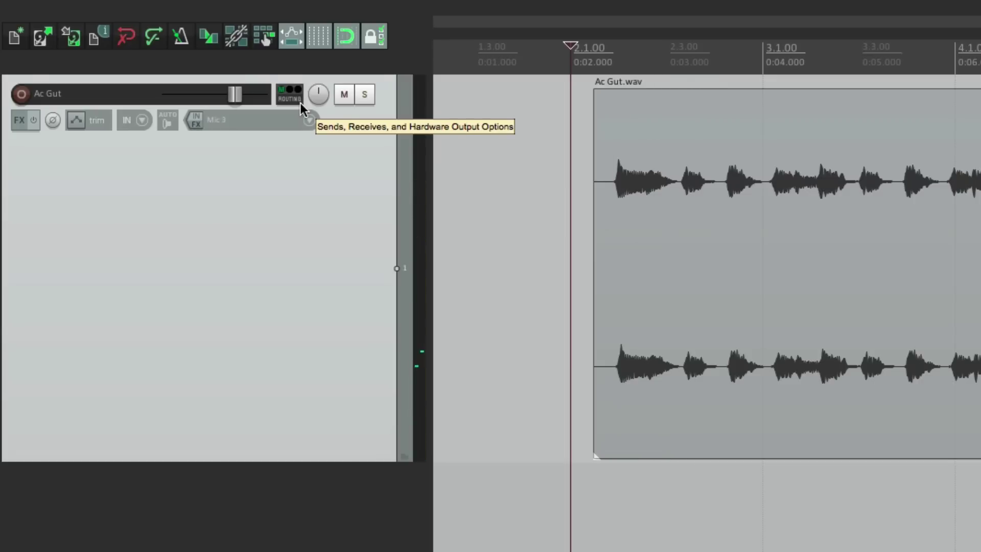
Open the 'Routing for track 1' window and toggle Master/parent send off and on again.
right_click(299, 101)
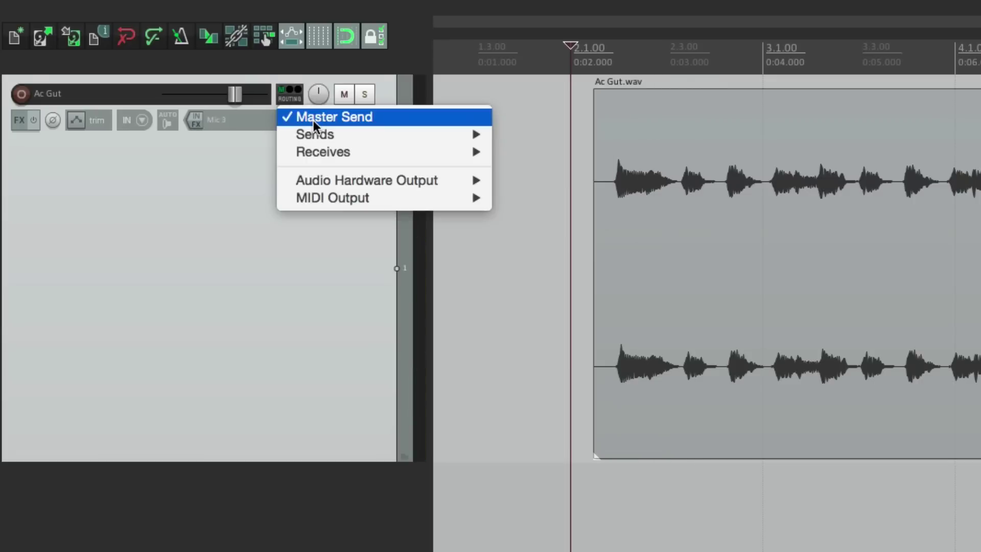
left_click(277, 97)
left_click(293, 90)
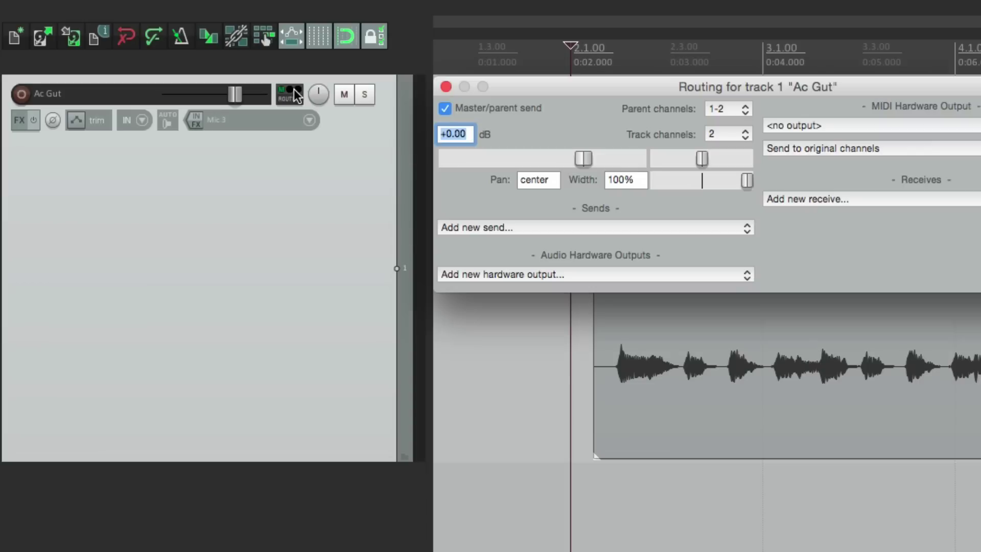
left_click(442, 112)
left_click(443, 112)
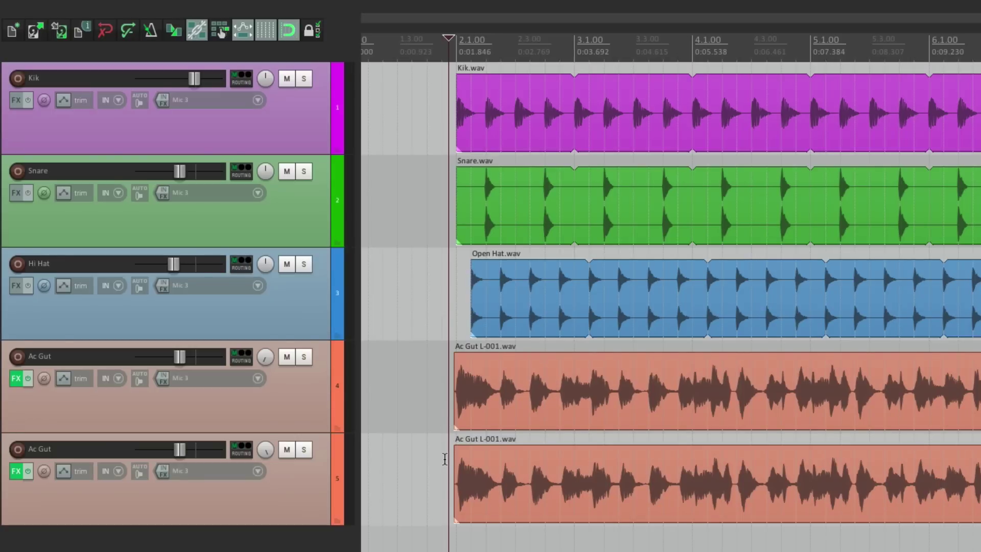
Play the Kik, Snare, Hi Hat and two Ac Gut tracks, then stop playback.
key("space")
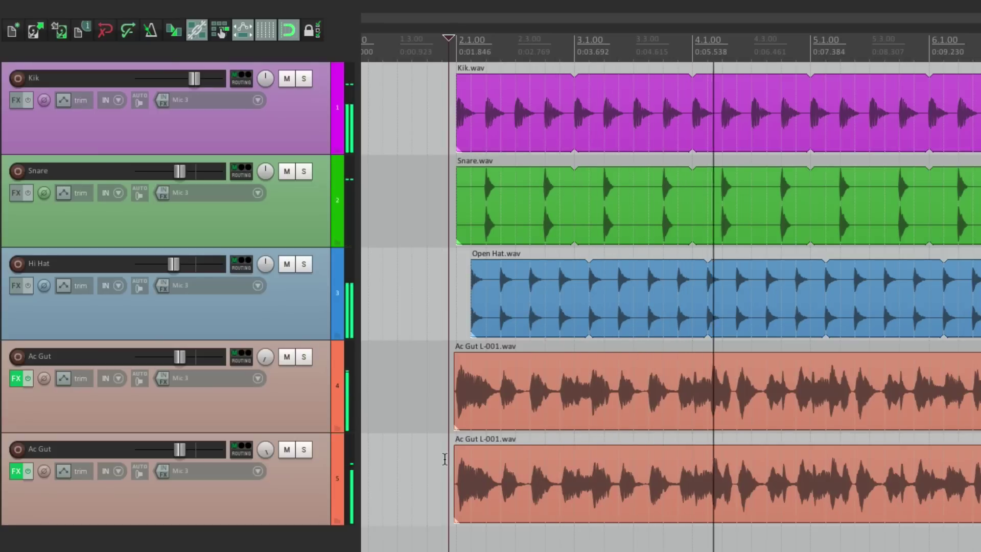
key("space")
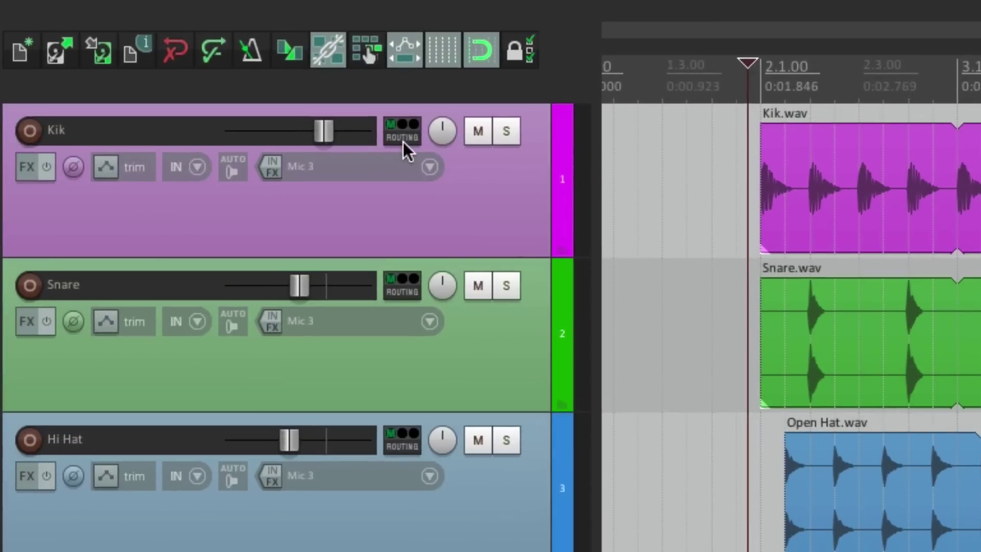
Turn off the Kik track's master send from its routing menu.
right_click(401, 136)
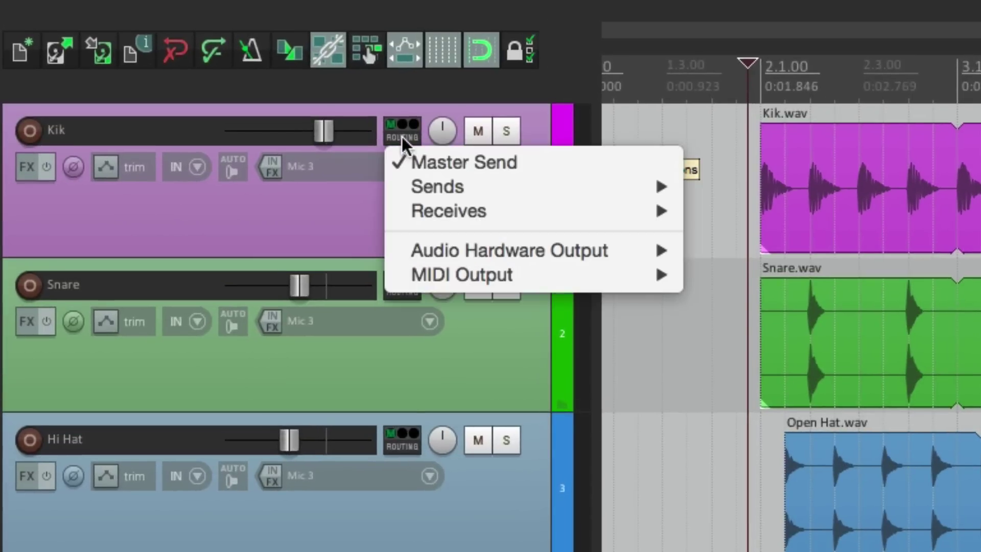
left_click(424, 159)
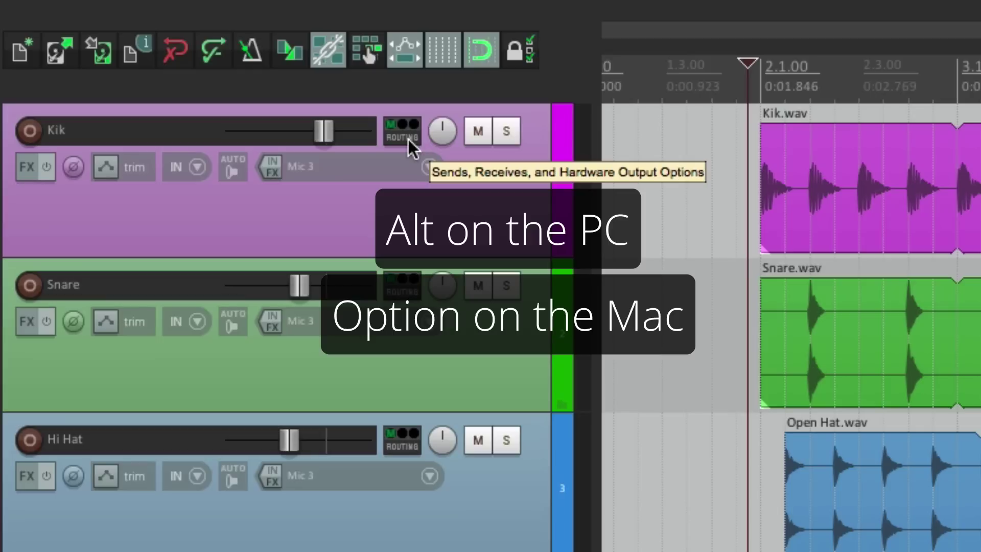
left_click(408, 139, "alt")
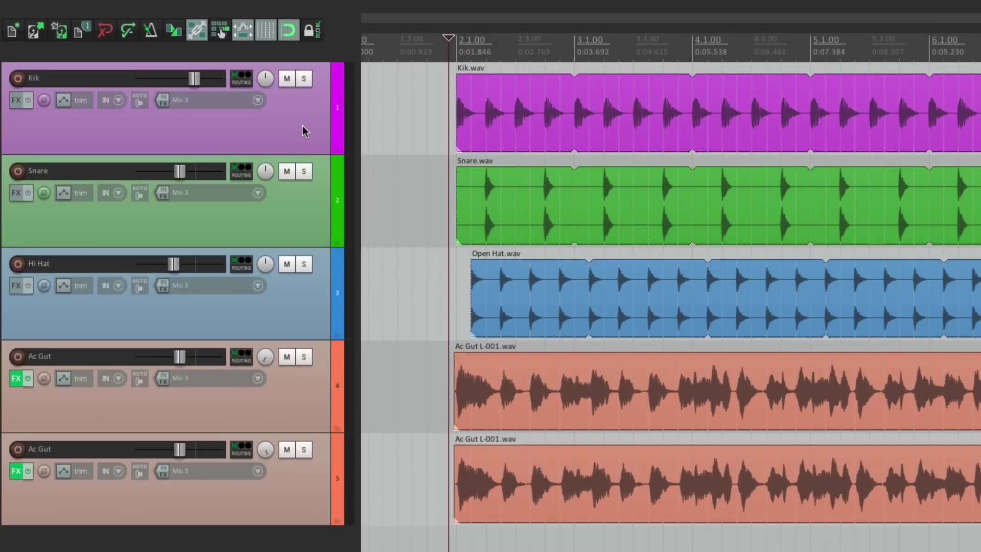
Select tracks 1–5, disable Master Send on all of them, and play to confirm silence.
left_click(504, 208)
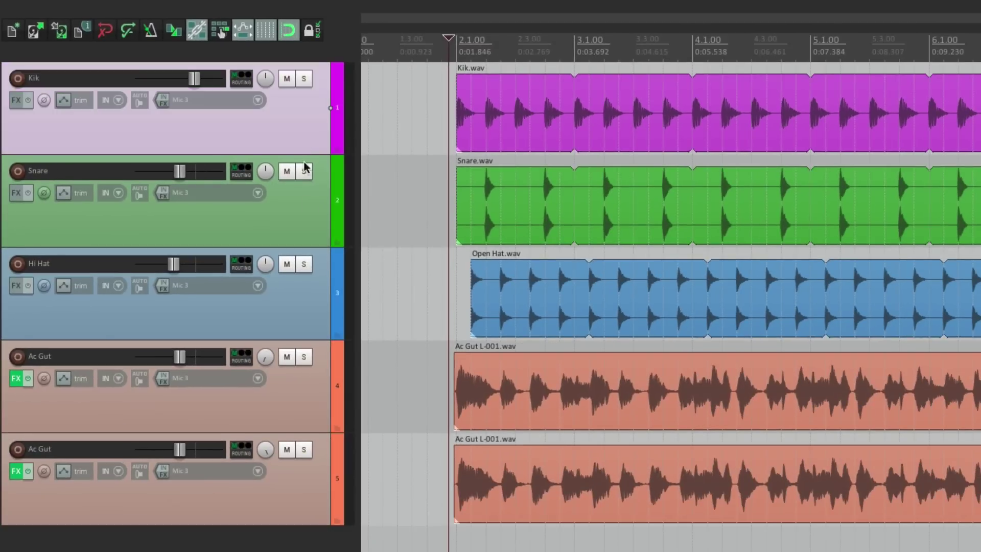
left_click(302, 485, "shift")
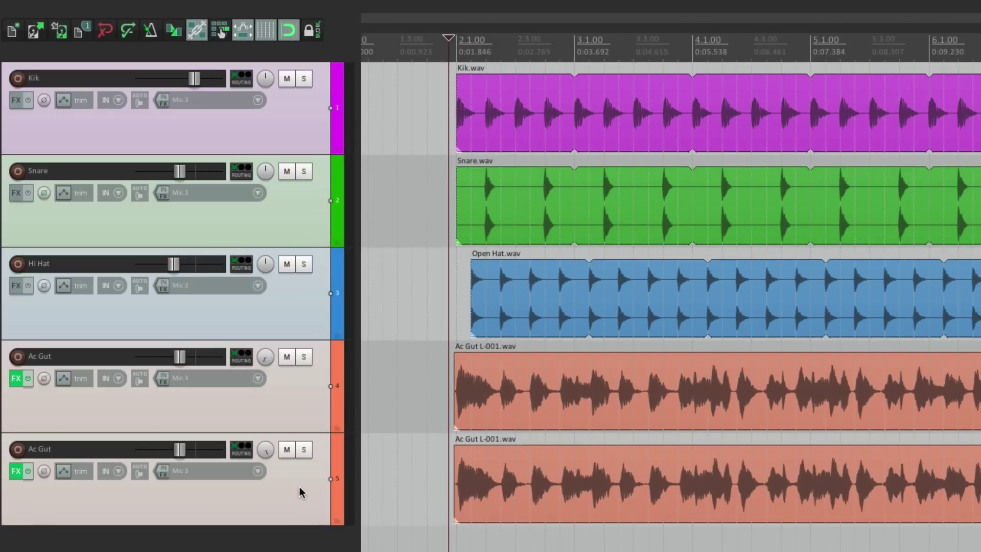
right_click(244, 82)
left_click(278, 97)
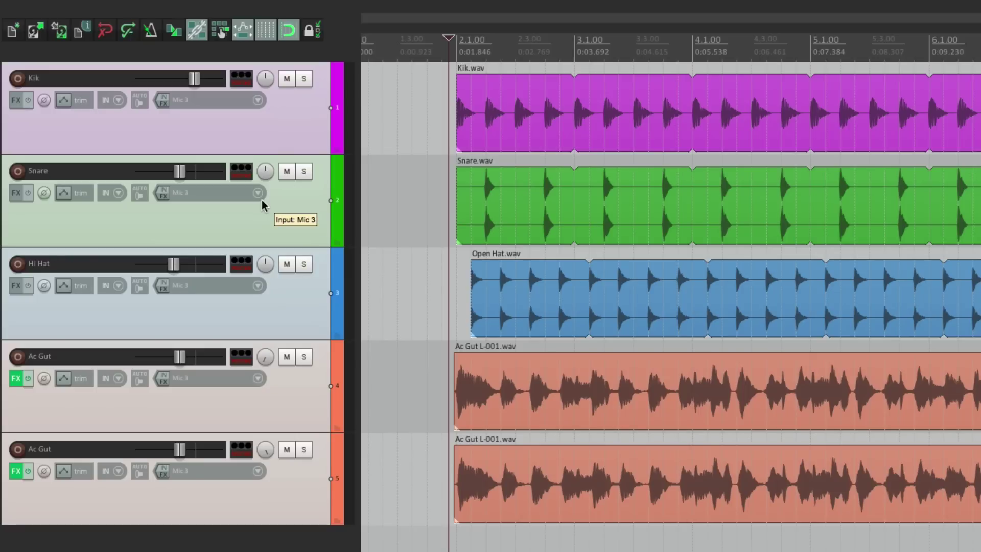
key("space")
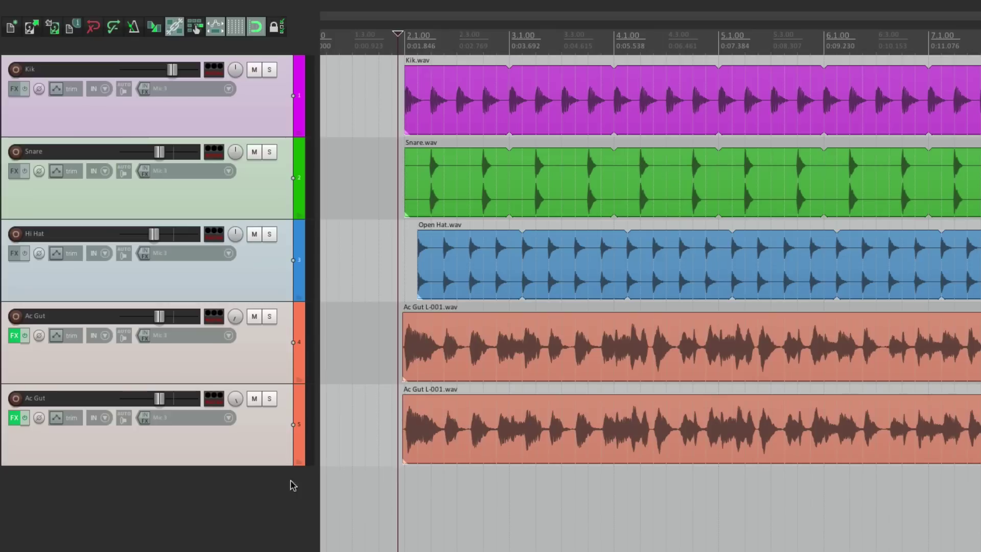
Add track 6 named 'Buss' below the Ac Gut tracks and bring up the Routing Matrix.
double_click(265, 517)
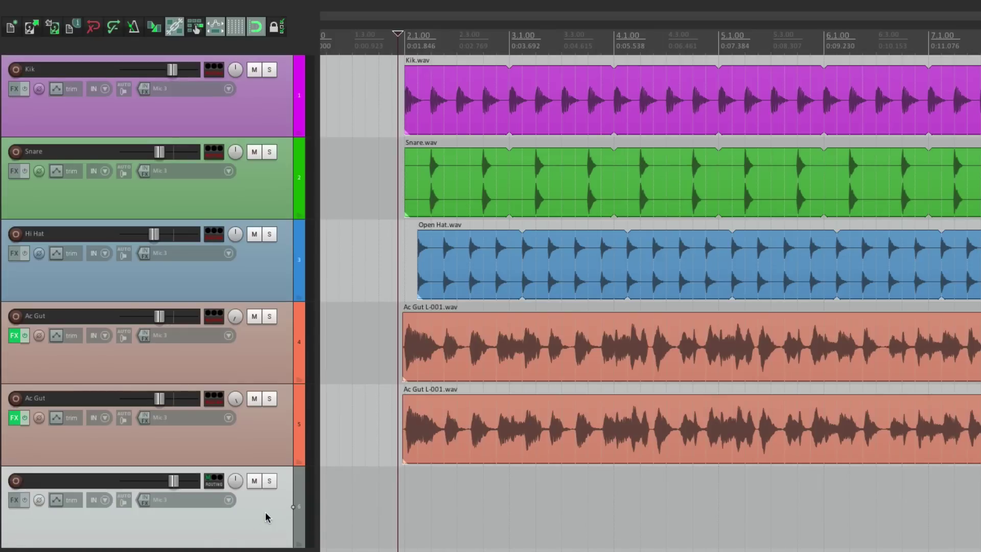
double_click(82, 483)
type("Buss")
key("Return")
key("alt+r")
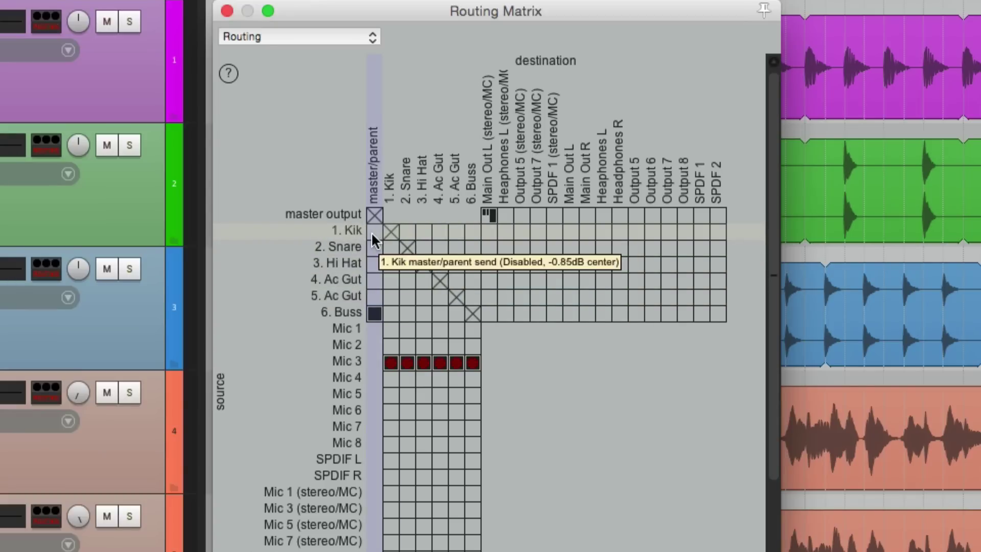
In the 6. Buss column, create sends from Kik, Snare, Hi Hat and both Ac Gut tracks.
mouse_move(375, 231)
left_mouse_down()
mouse_move(376, 280)
mouse_move(374, 235)
left_mouse_up()
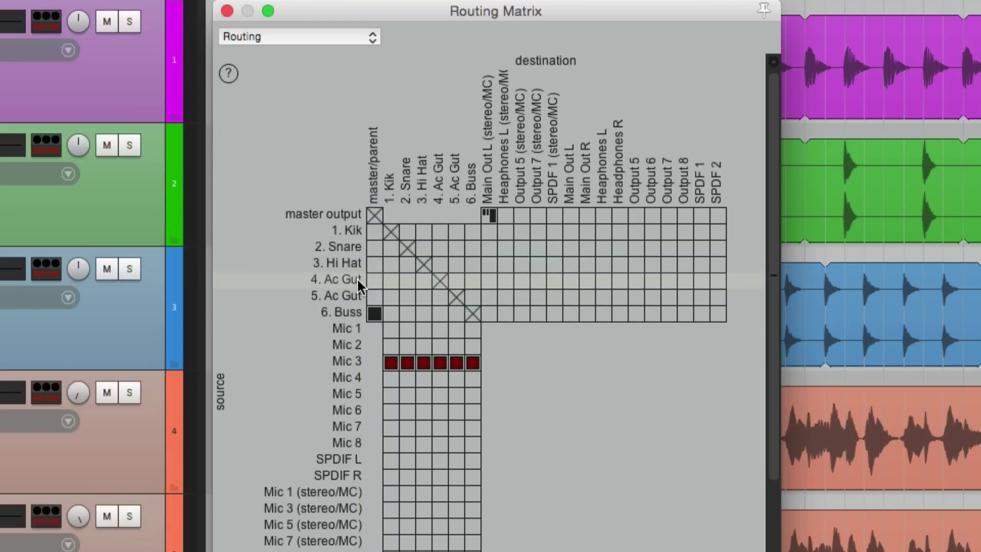
left_click(476, 228)
left_click(476, 245)
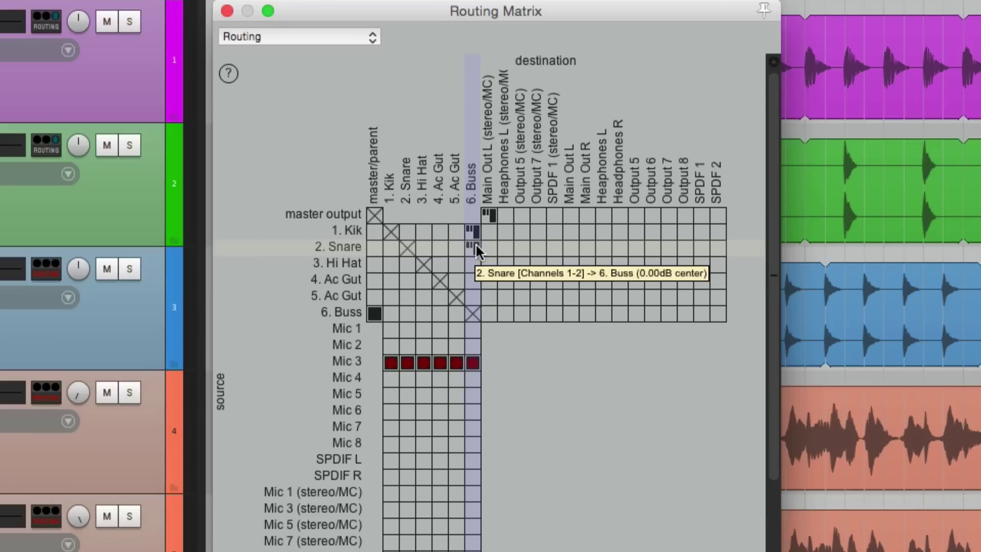
left_click(475, 260)
left_click(476, 278)
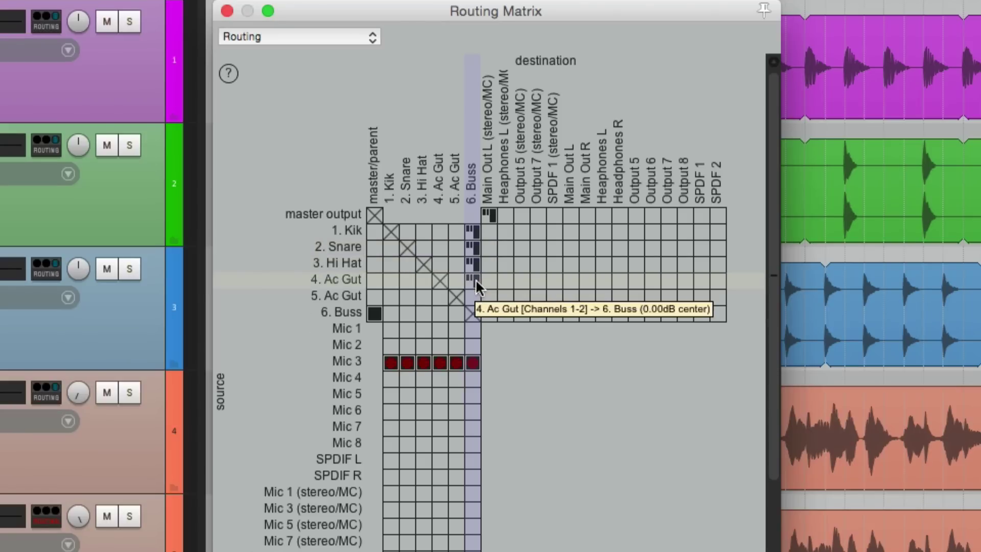
left_click(476, 294)
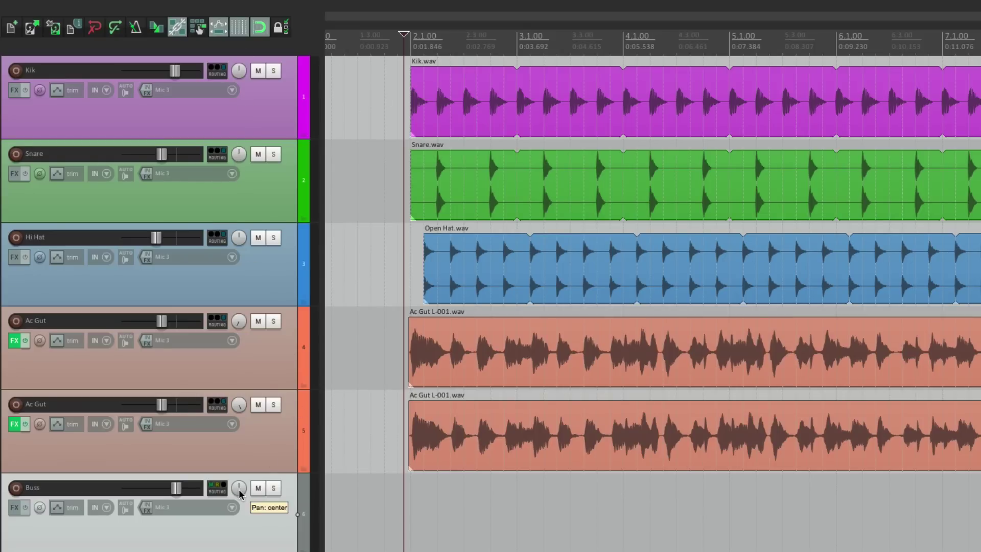
left_click(260, 491)
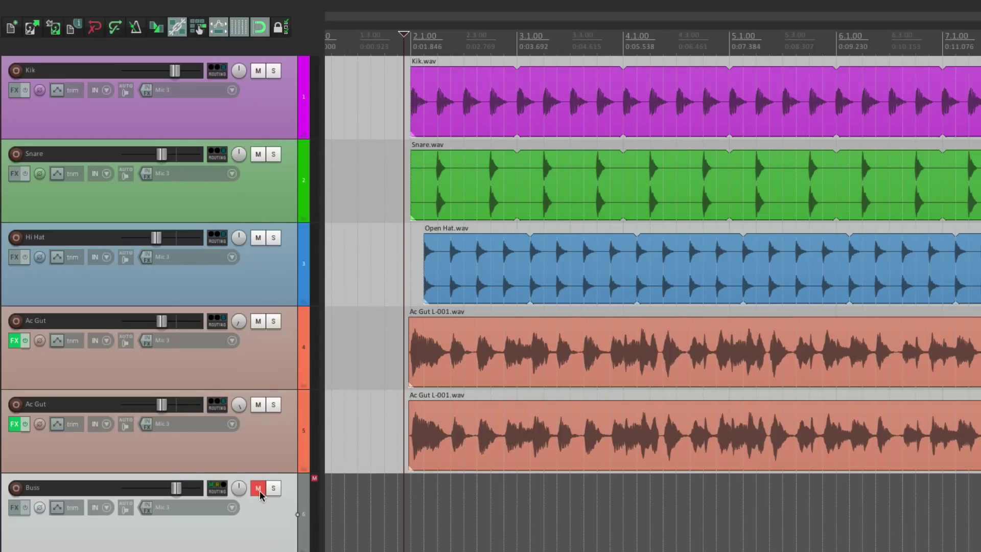
key("space")
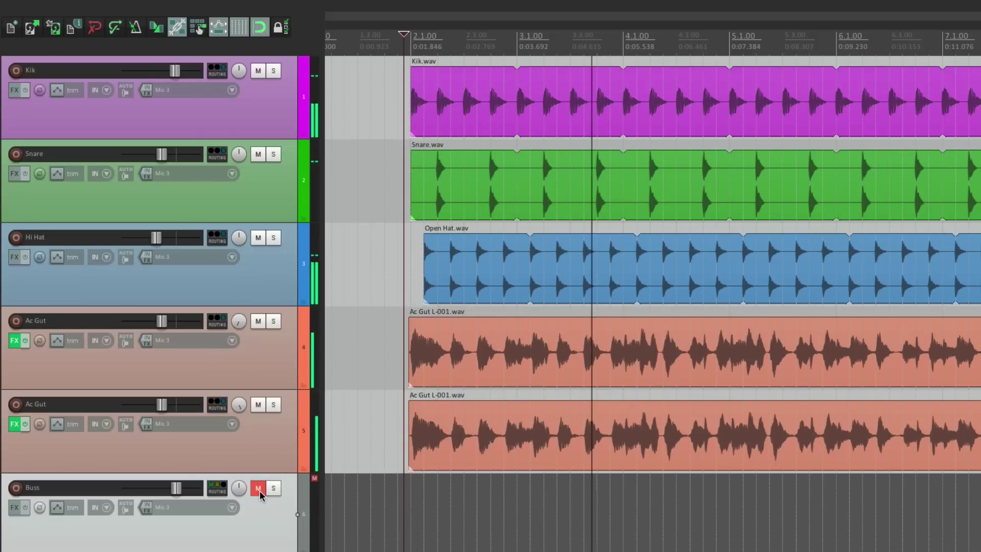
key("space")
left_click(259, 490)
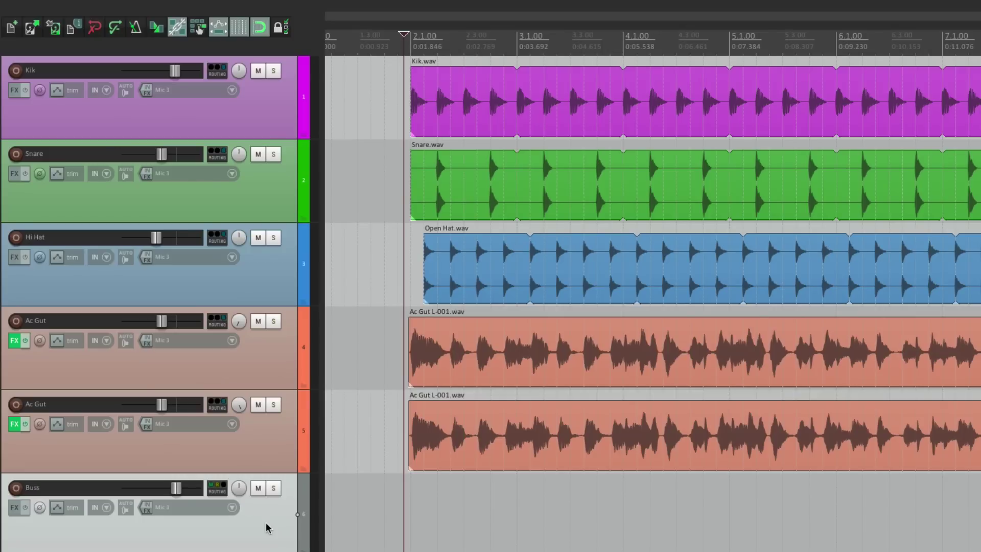
mouse_move(179, 491)
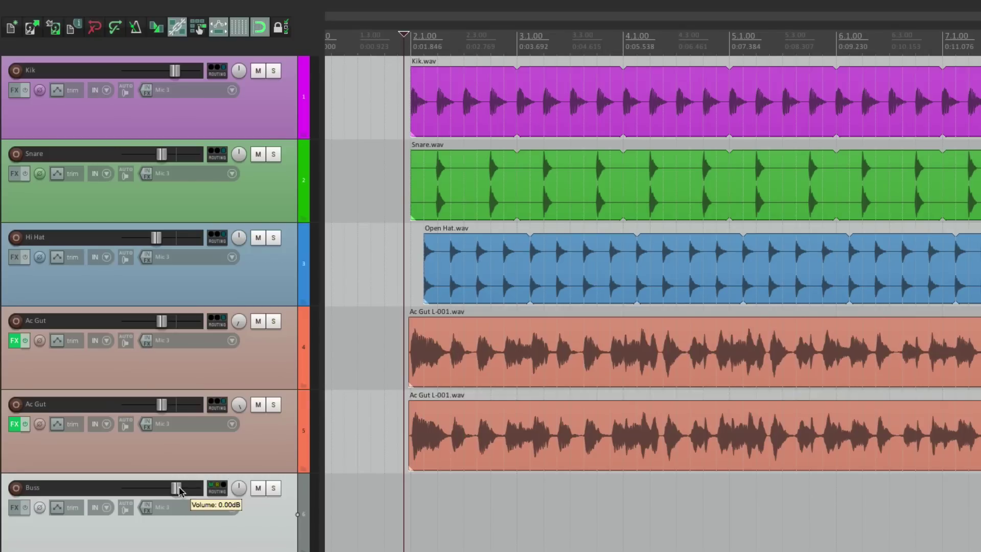
key("space")
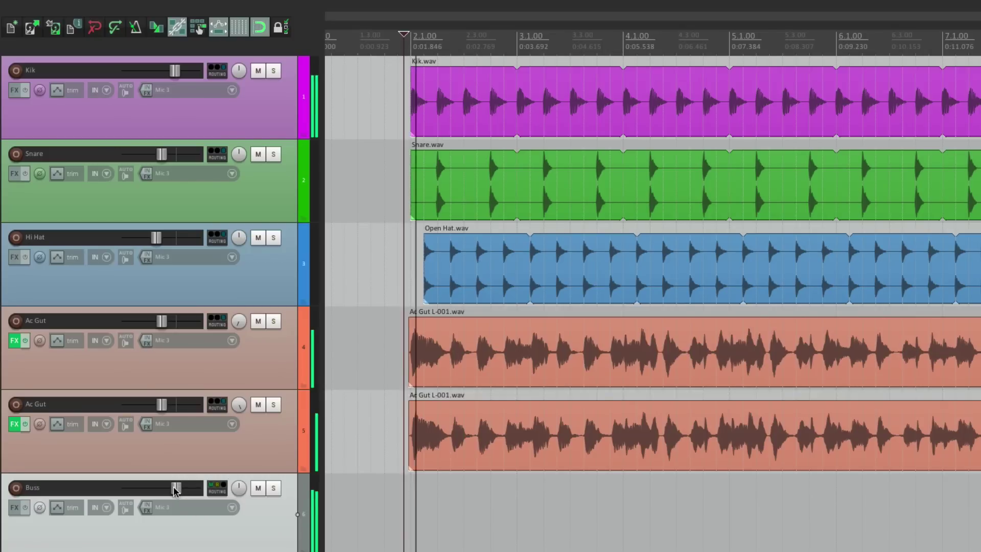
left_click_drag(180, 491, 146, 490)
double_click(146, 489)
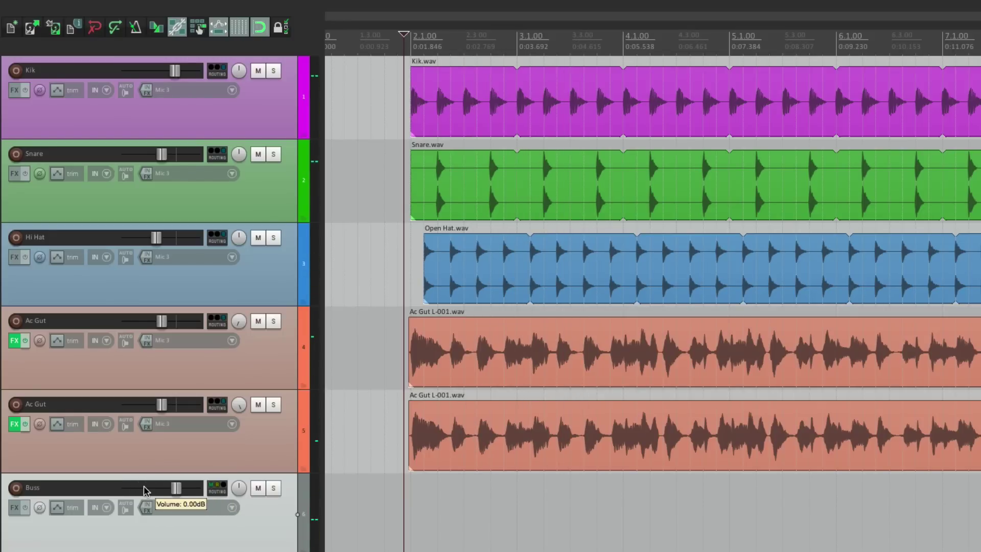
left_click(257, 489)
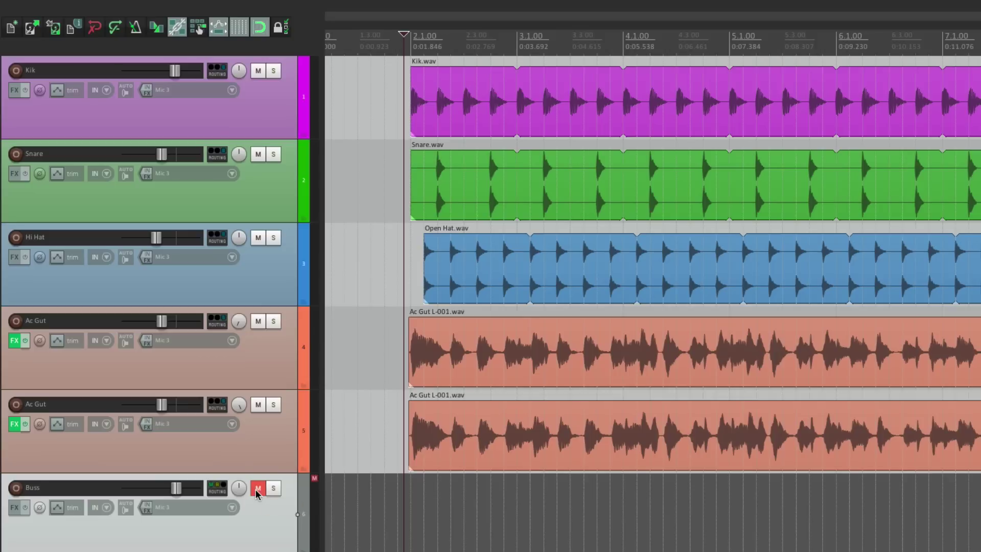
left_click(257, 489)
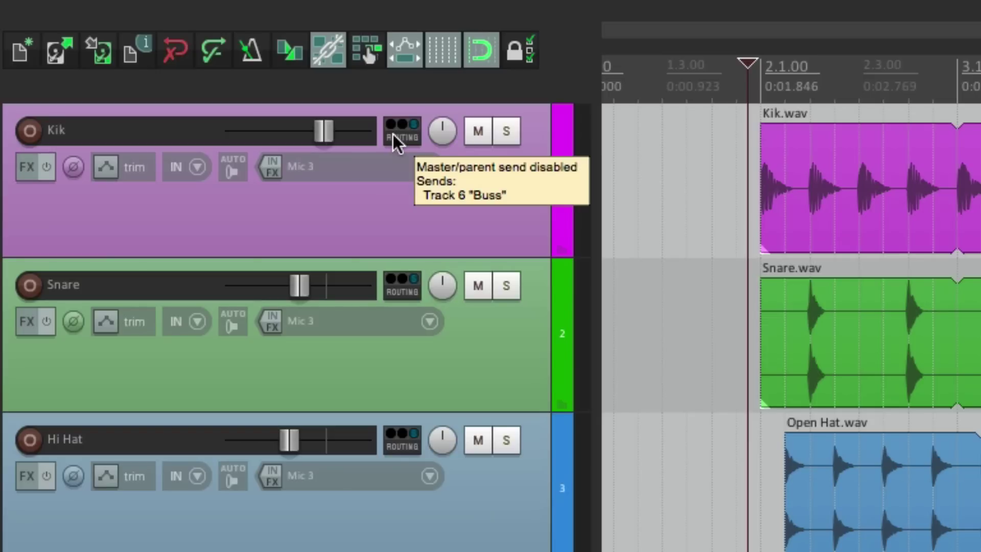
Select tracks 1–5, then remove and re-add Kik's send to Track 6: Buss.
mouse_move(418, 144)
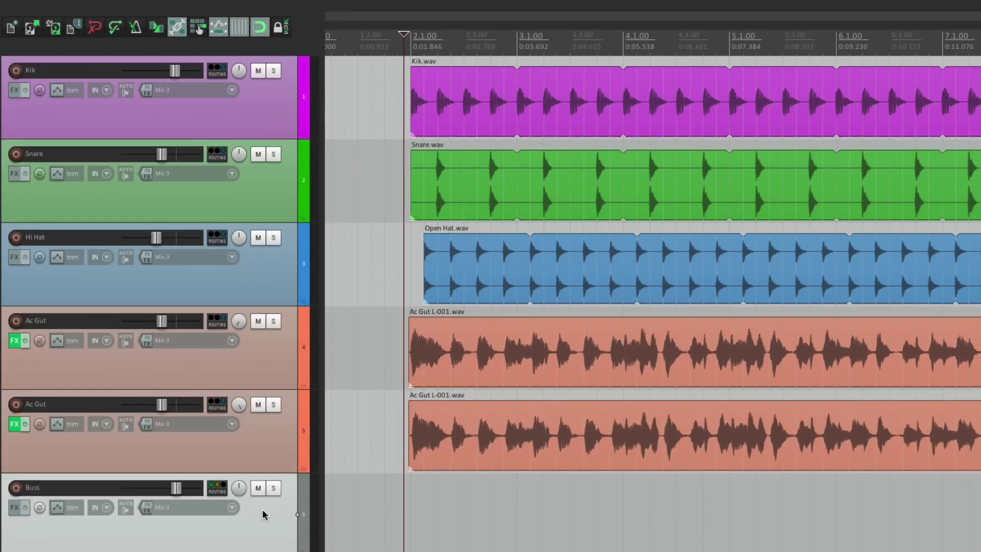
left_click(263, 455)
left_click(251, 101, "shift")
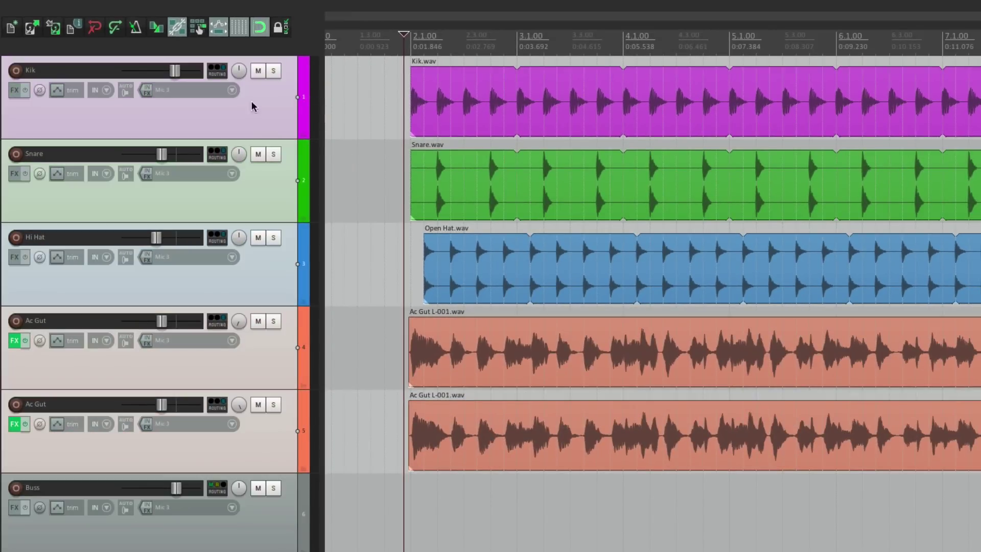
left_click(219, 70)
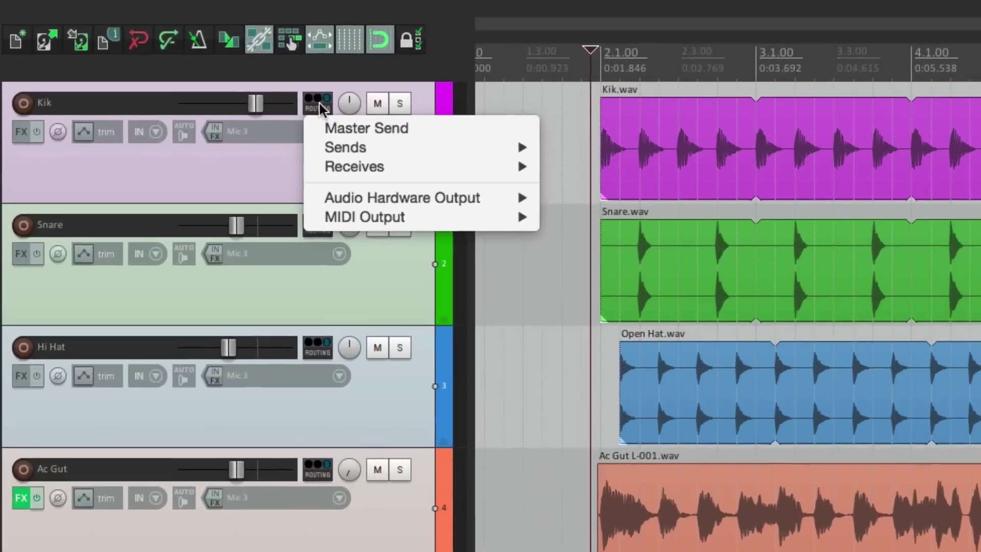
mouse_move(335, 149)
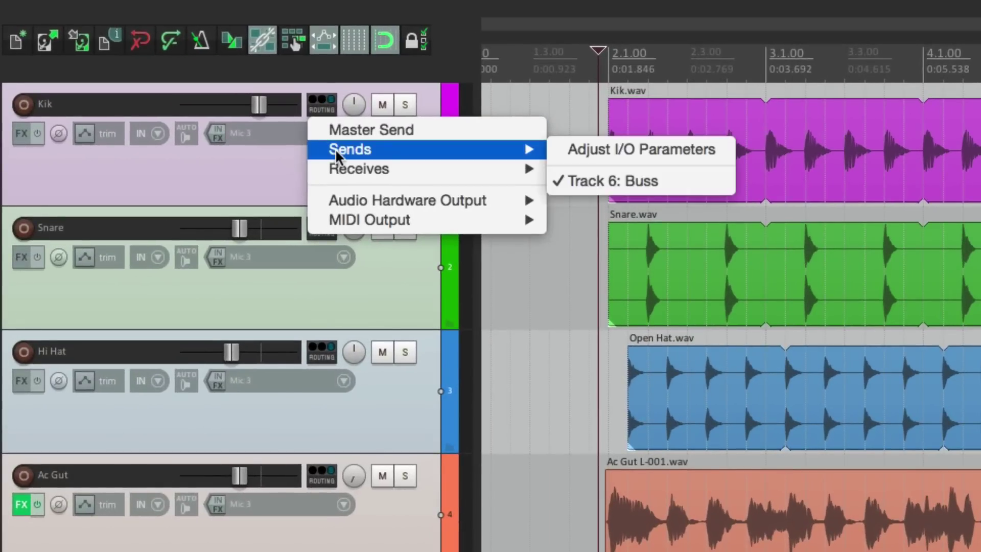
left_click(558, 182)
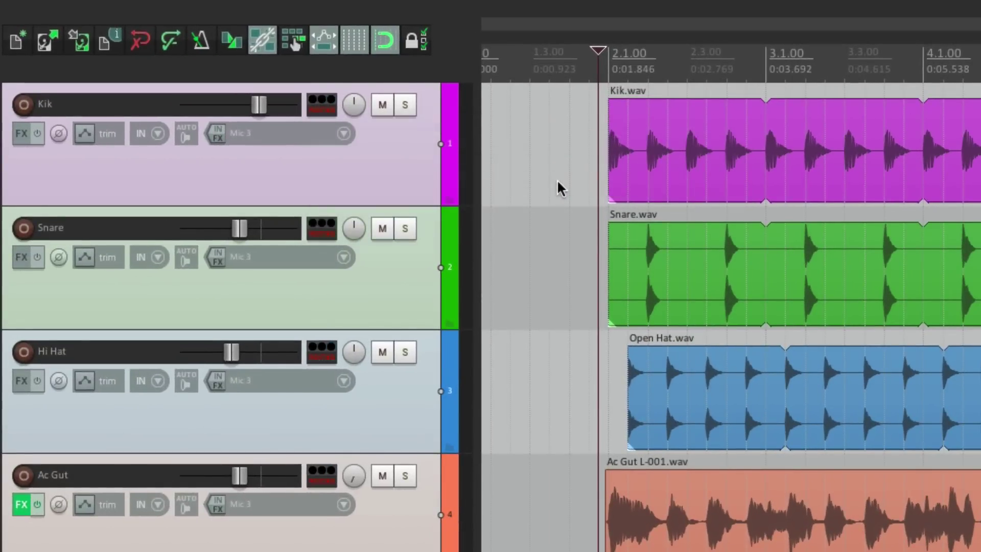
right_click(324, 109)
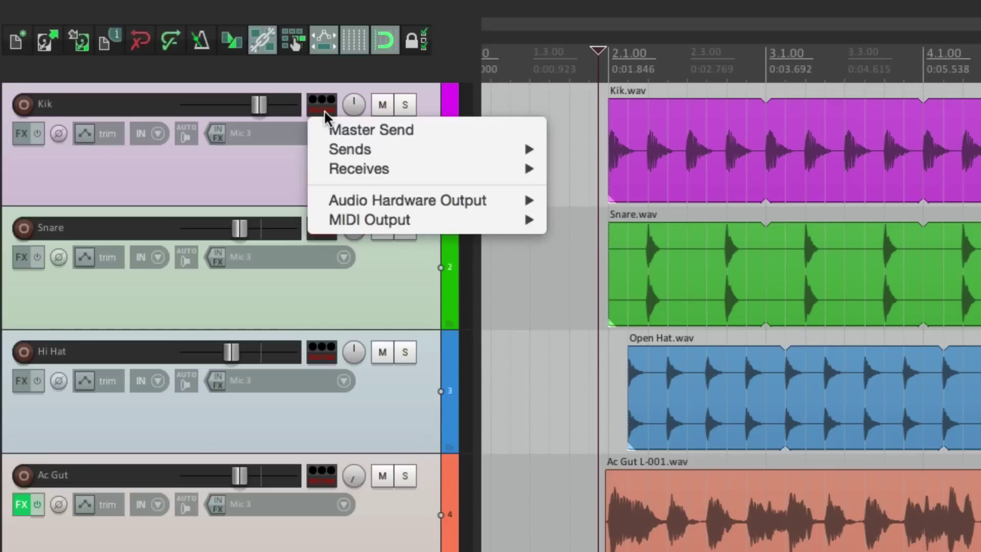
mouse_move(319, 152)
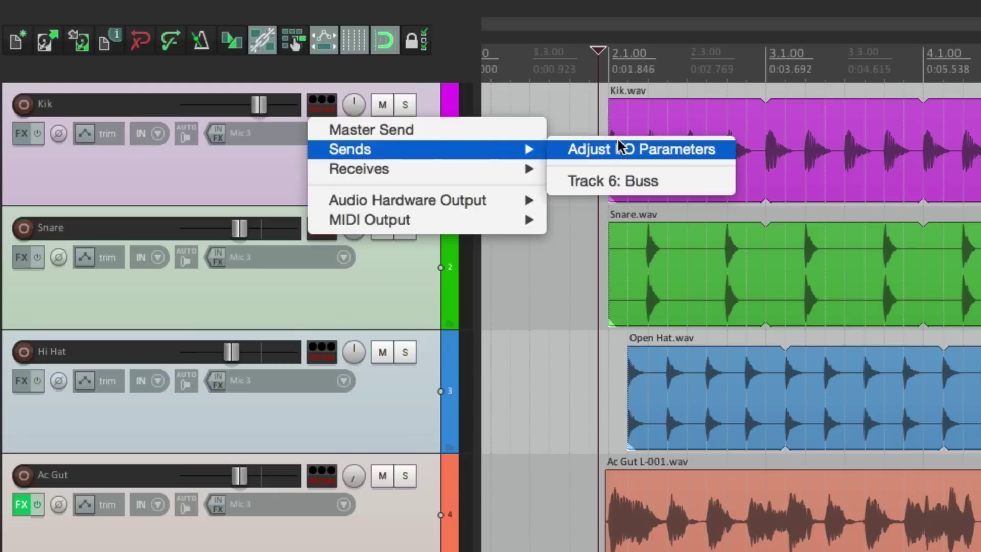
left_click(585, 182)
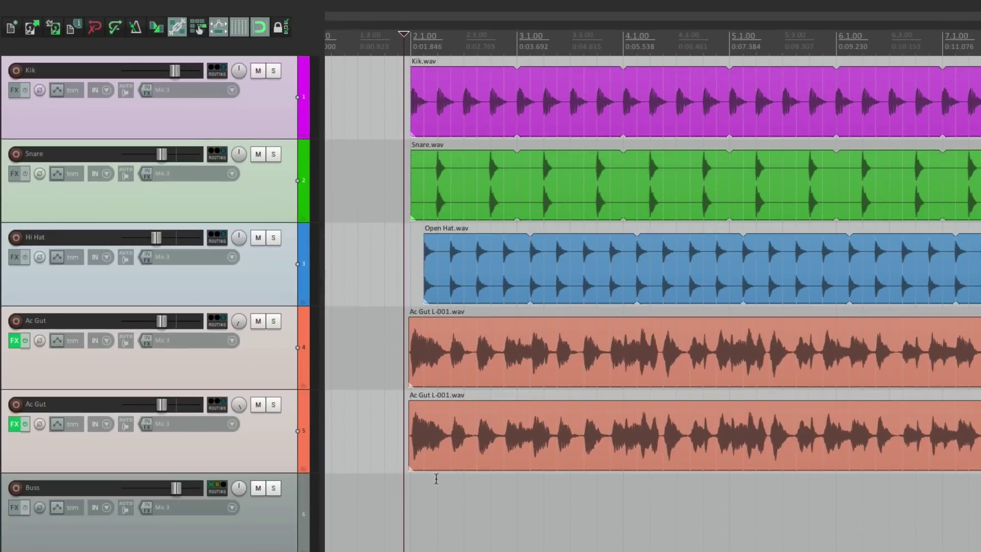
Play the project while muting and unmuting the Buss track to verify the routing.
left_click(404, 496)
key("space")
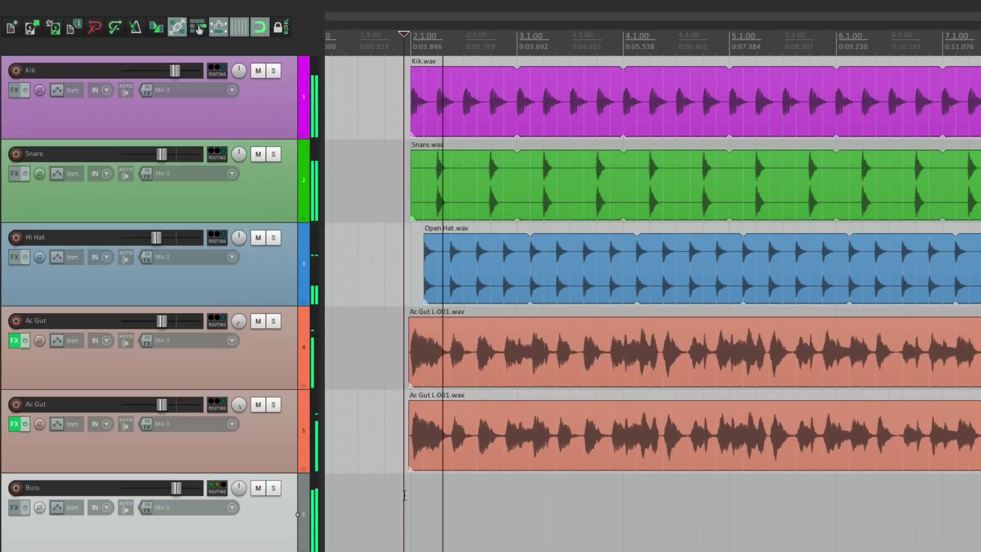
left_click(259, 488)
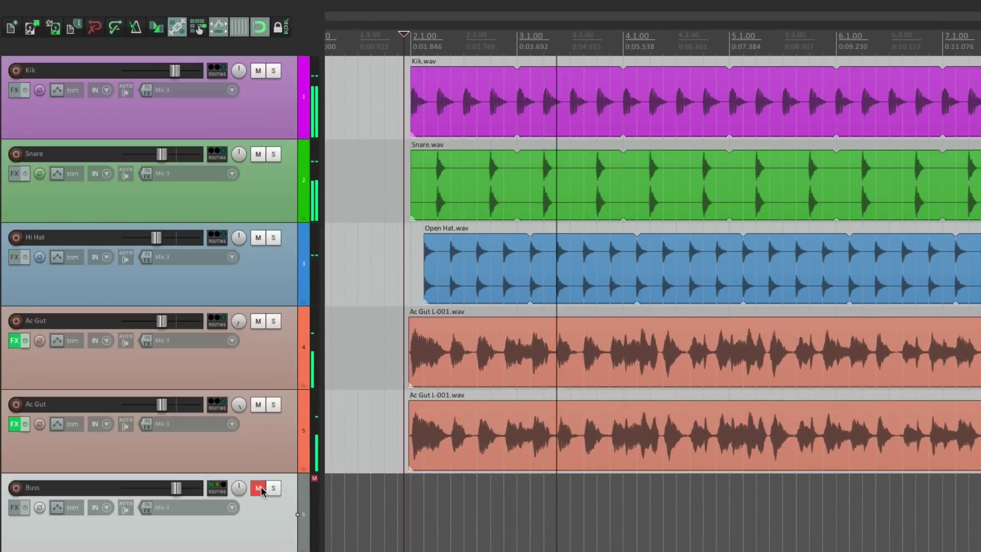
left_click(259, 488)
key("space")
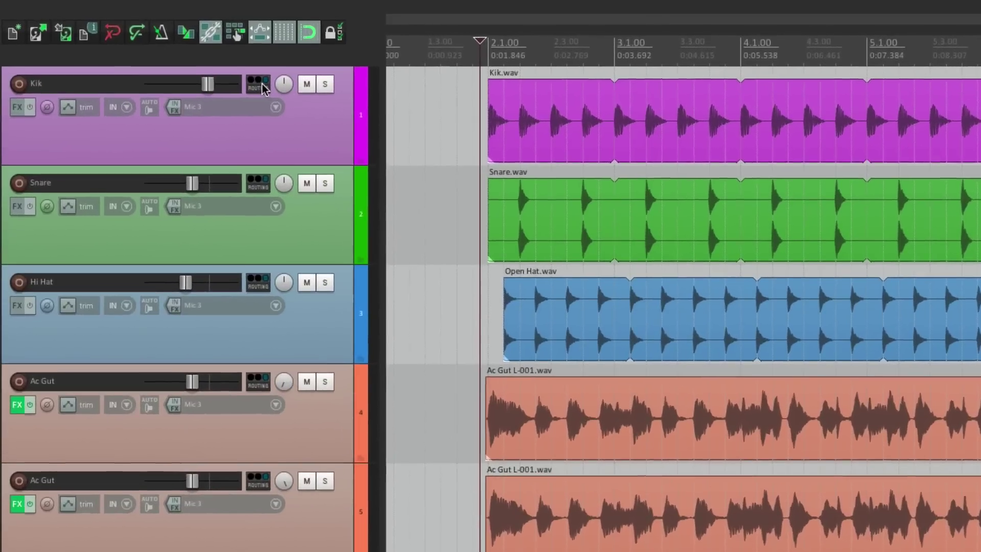
Open Kik's routing window and audition its post-fader send to 6 Buss while muted.
mouse_move(220, 75)
left_click(266, 86)
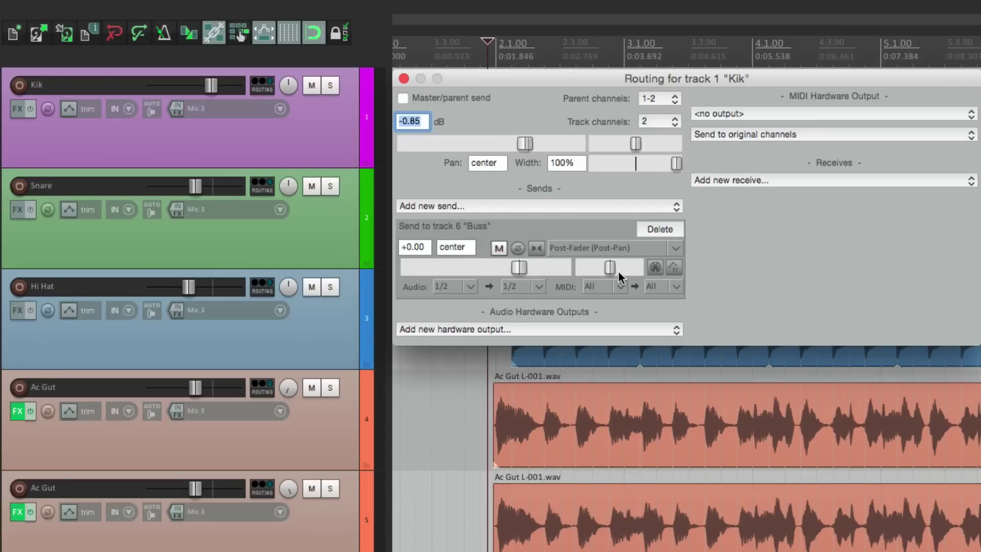
left_click(500, 248)
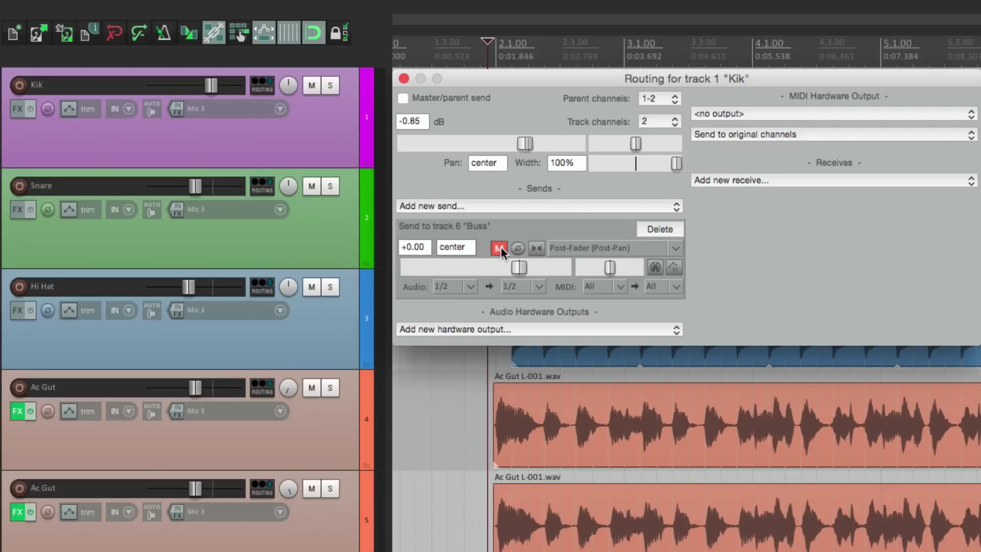
key("space")
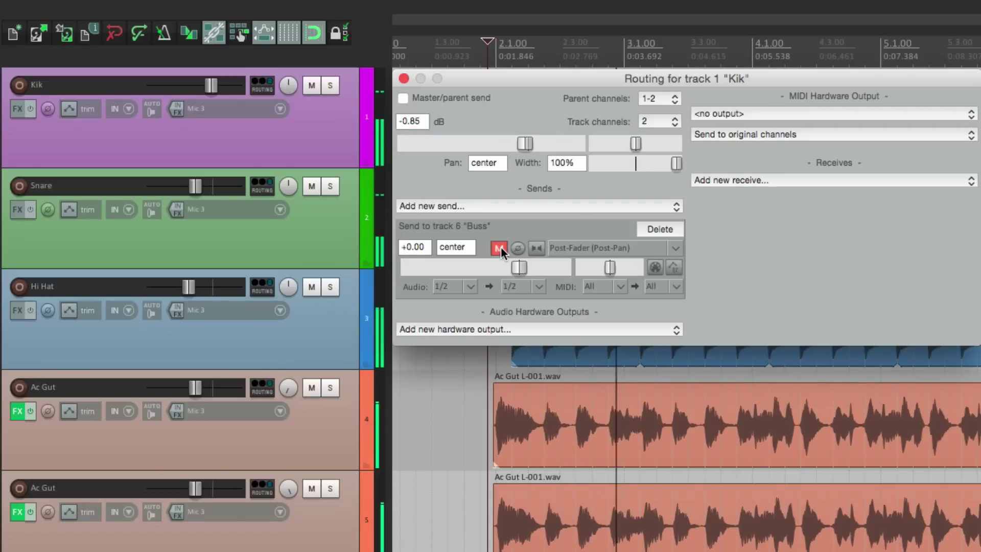
key("space")
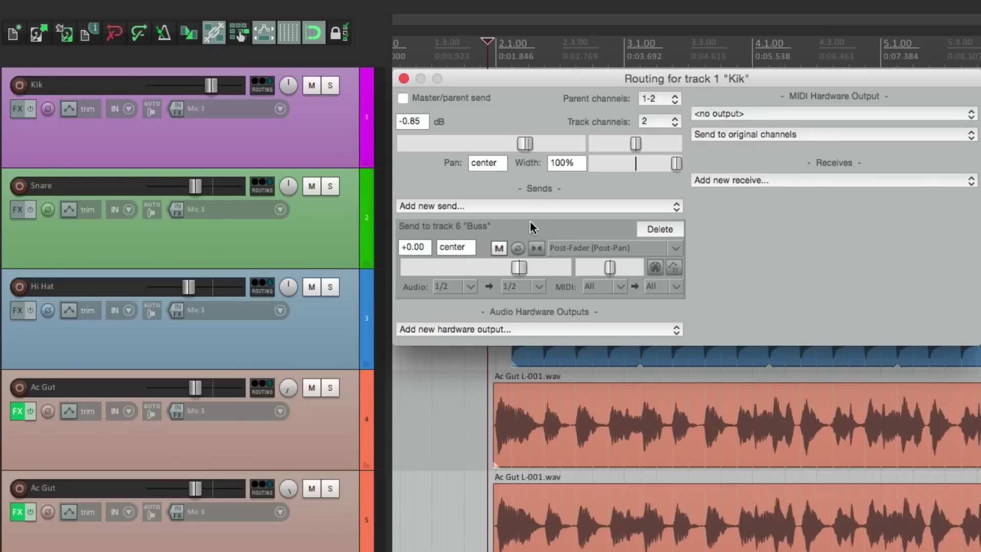
Delete Kik's send and add a fresh send to track 6: Buss, toggling its mute.
left_click(677, 226)
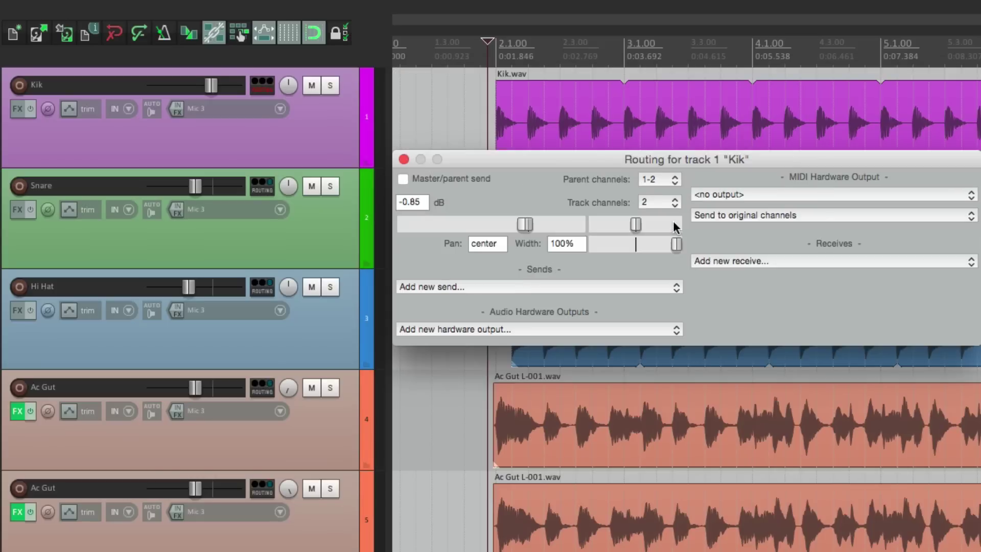
left_click(566, 281)
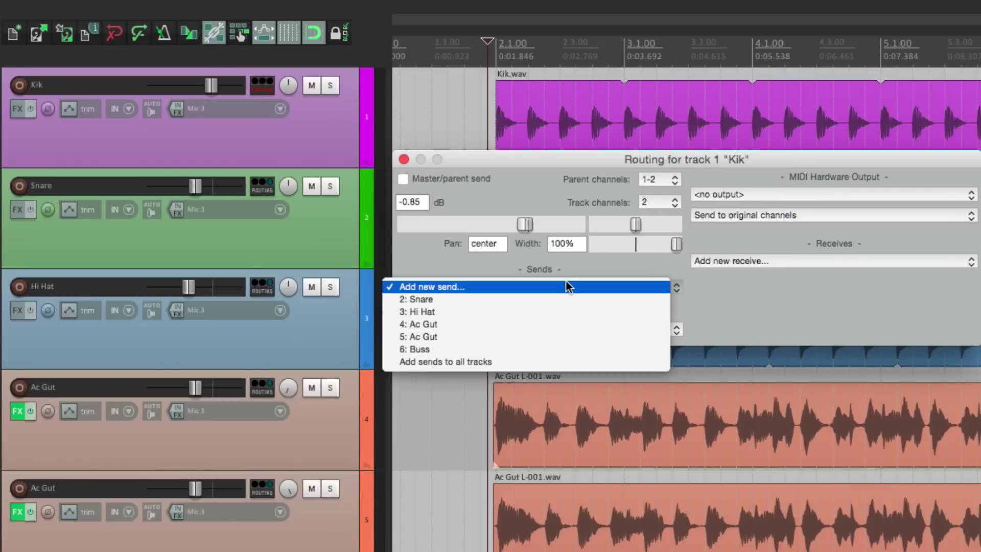
left_click(581, 347)
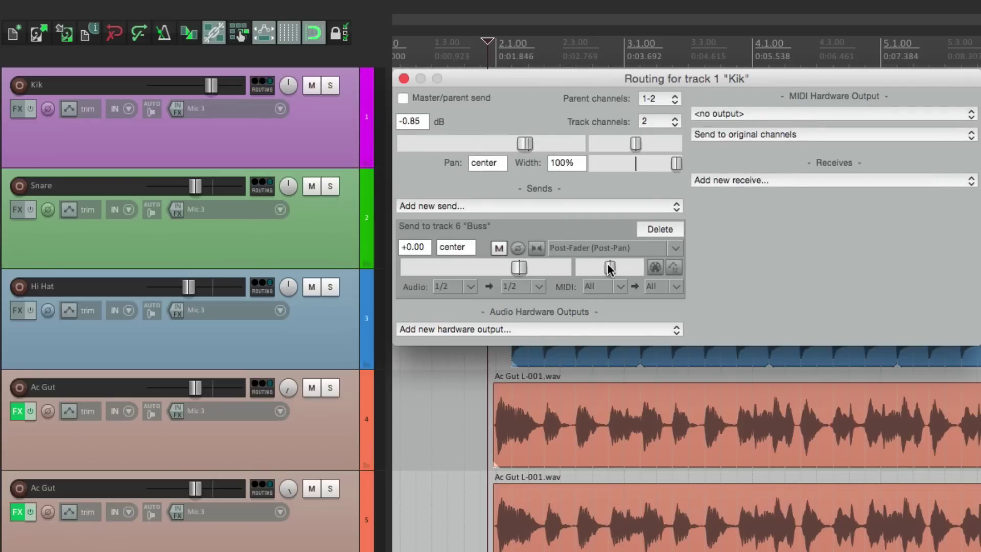
left_click(498, 249)
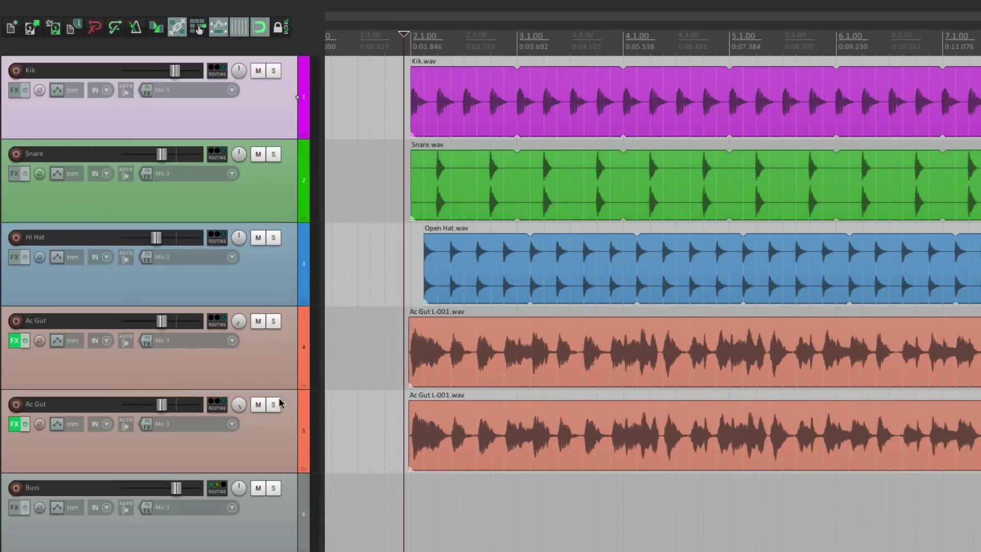
Send the five selected tracks to track 6: Buss via the routing menu.
left_click(281, 459, "shift")
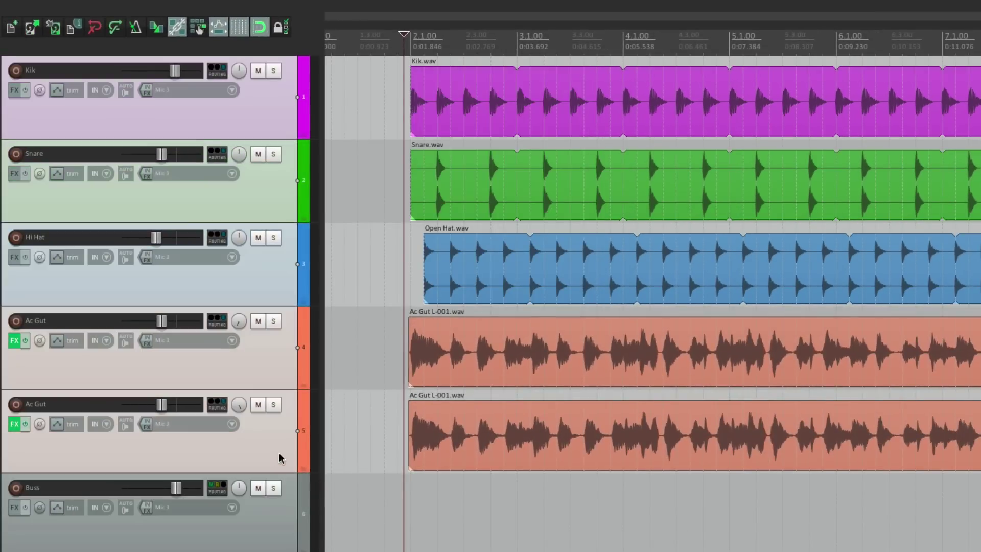
right_click(214, 75)
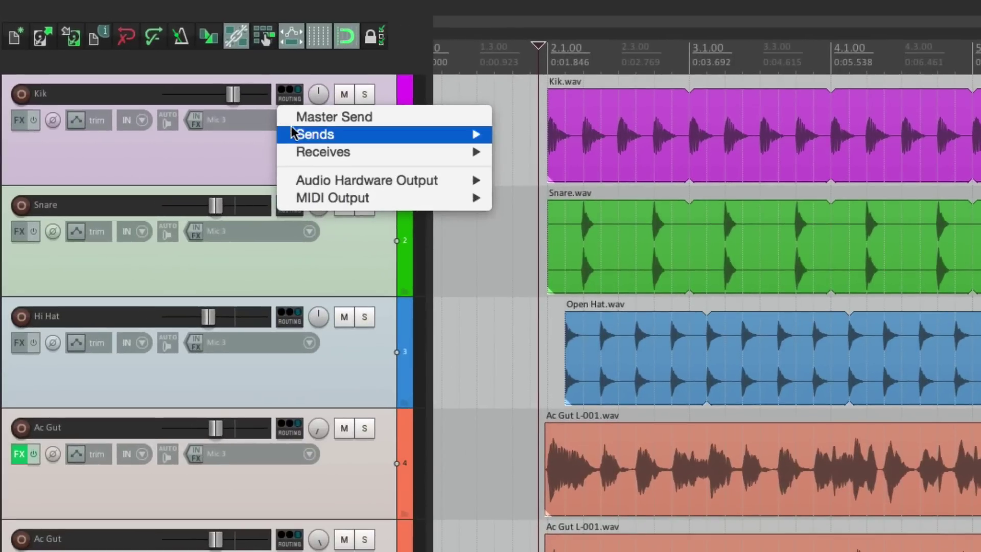
mouse_move(218, 95)
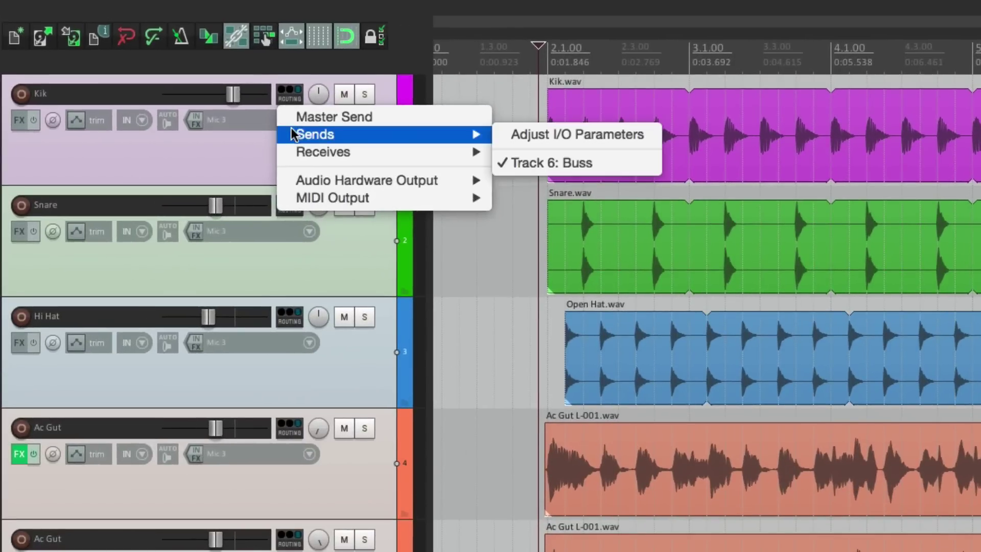
left_click(513, 163)
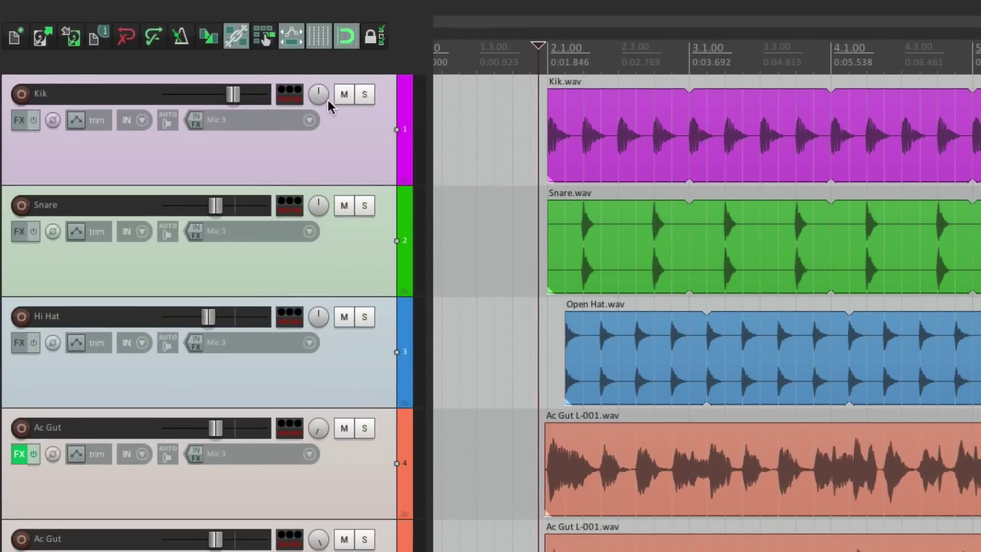
Re-add Kik's send to track 6 Buss in its routing window.
left_click(291, 95)
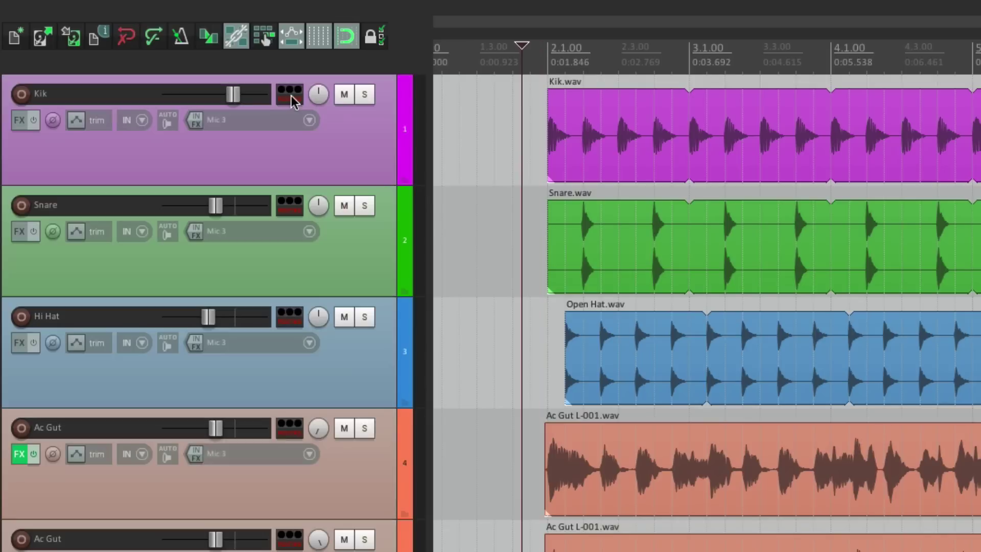
left_click(568, 228)
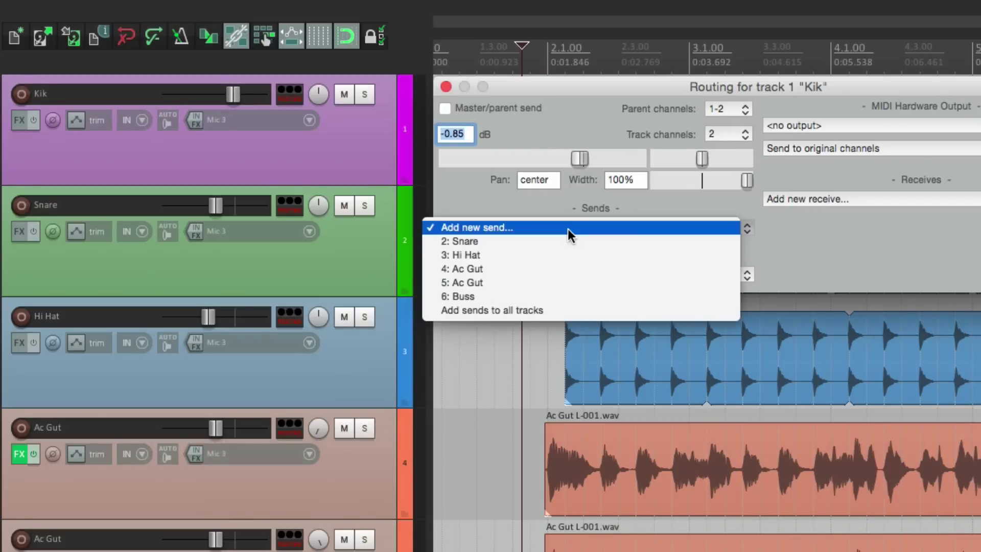
left_click(596, 296)
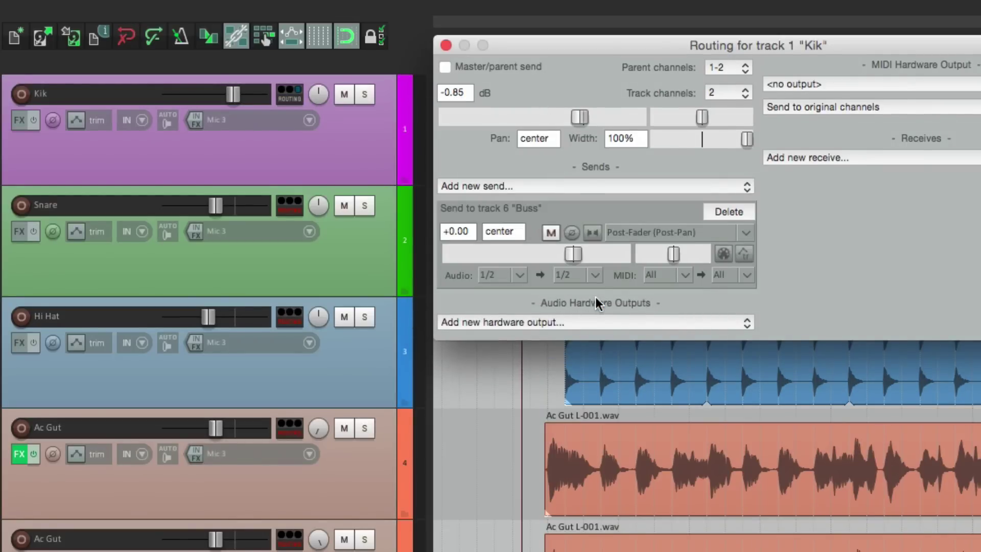
Play while pulling Kik's fader to -inf, then undo back to -0.85 dB.
key("space")
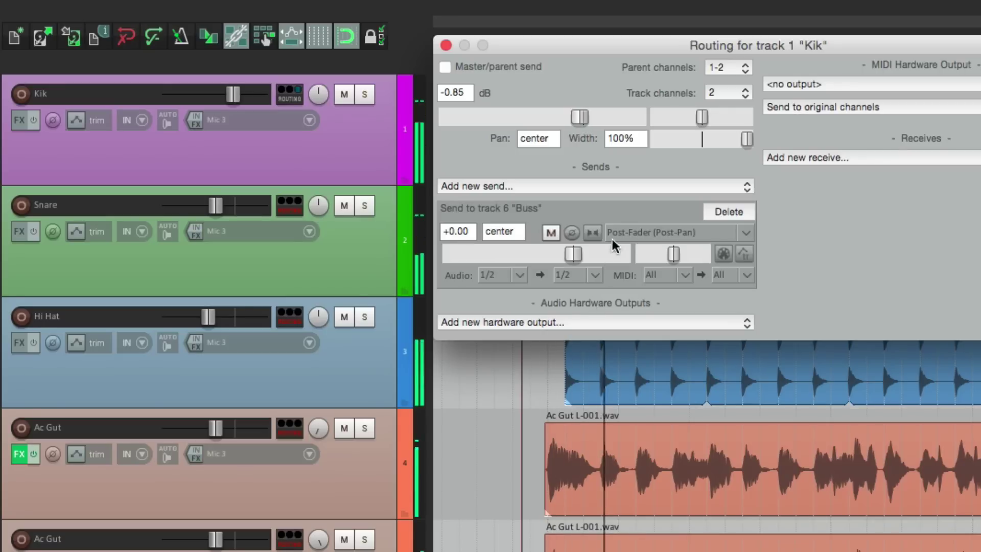
key("space")
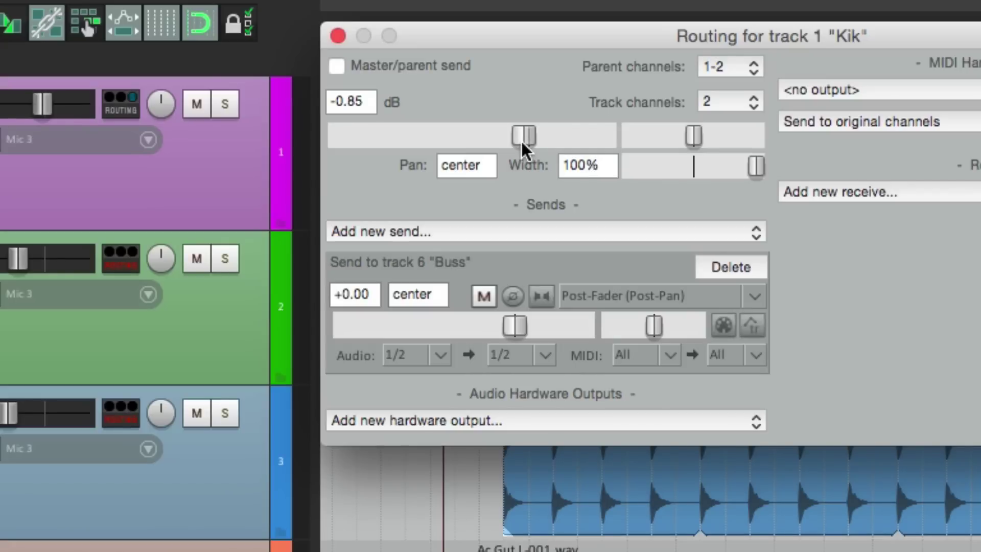
key("space")
left_click_drag(521, 142, 317, 157)
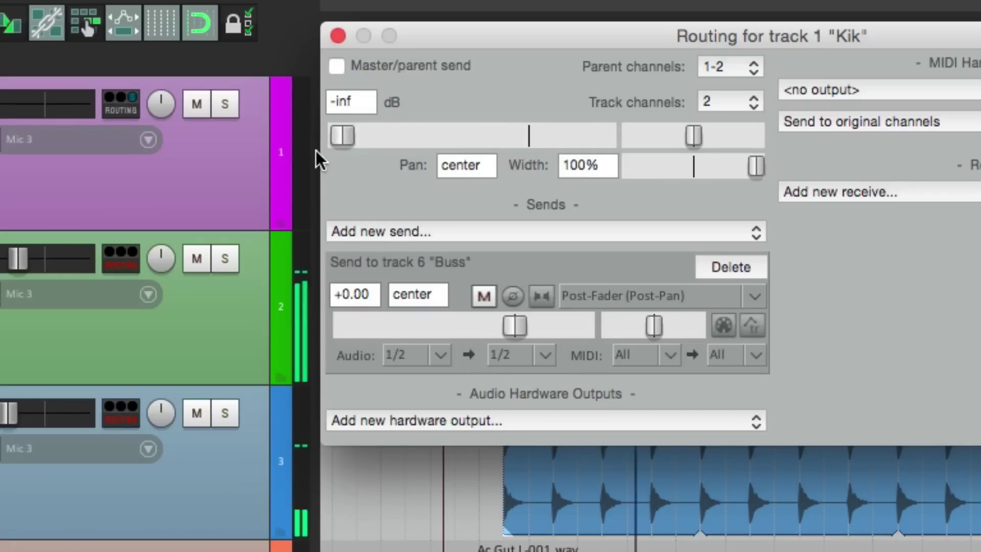
key("super+z")
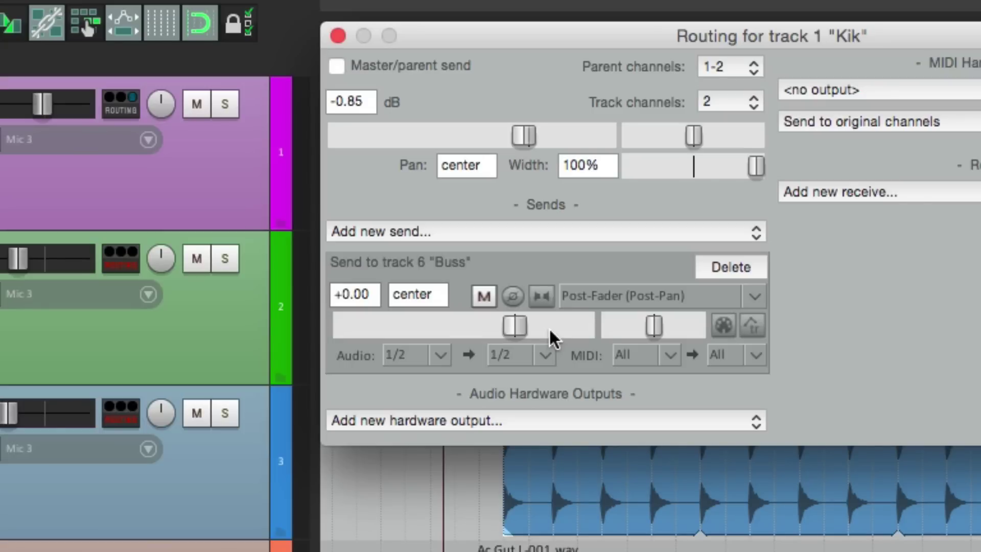
Switch Kik's Buss send to Pre-Fader (Post-FX), test the fader, then delete the send.
left_click(594, 299)
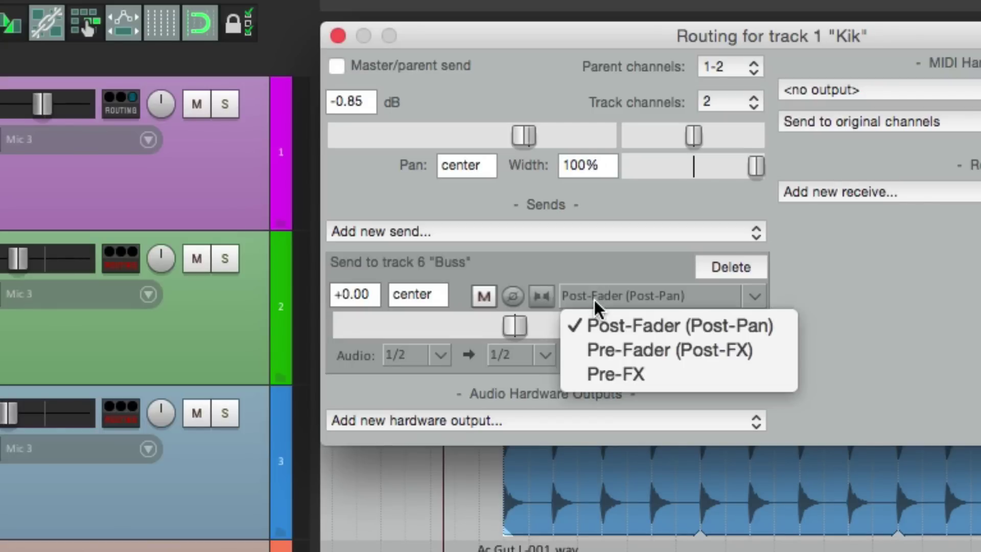
left_click(589, 350)
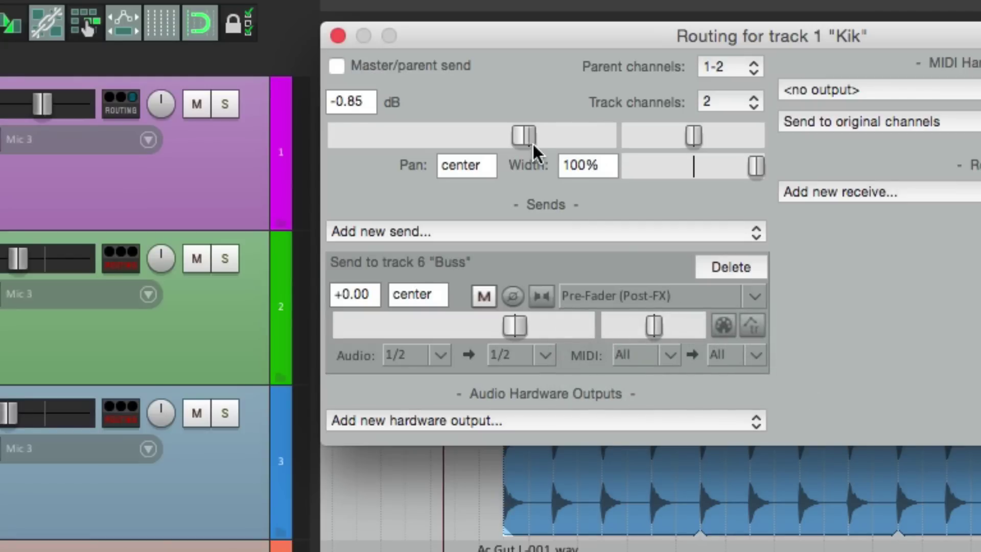
left_click_drag(525, 136, 360, 147)
key("super+z")
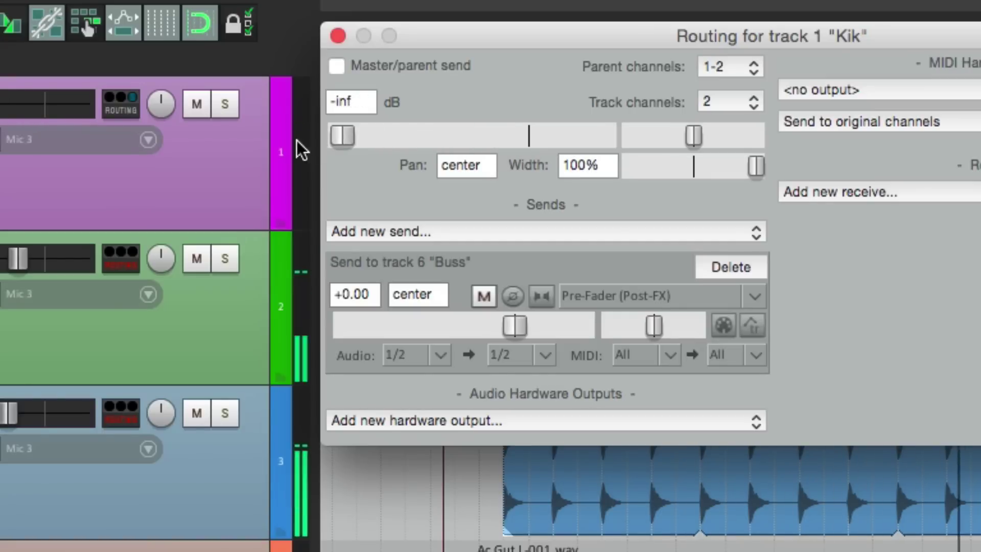
key("super+z")
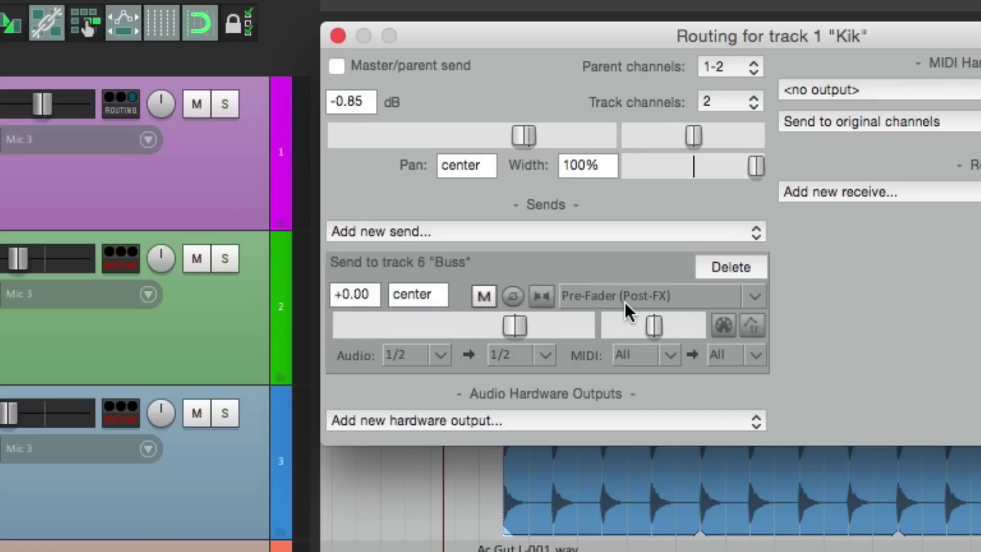
left_click(716, 270)
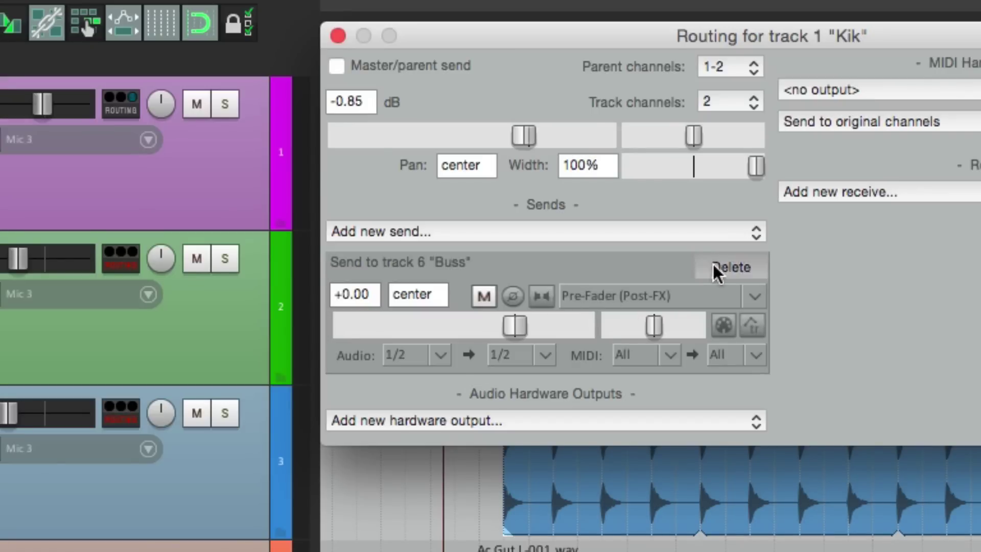
key("Escape")
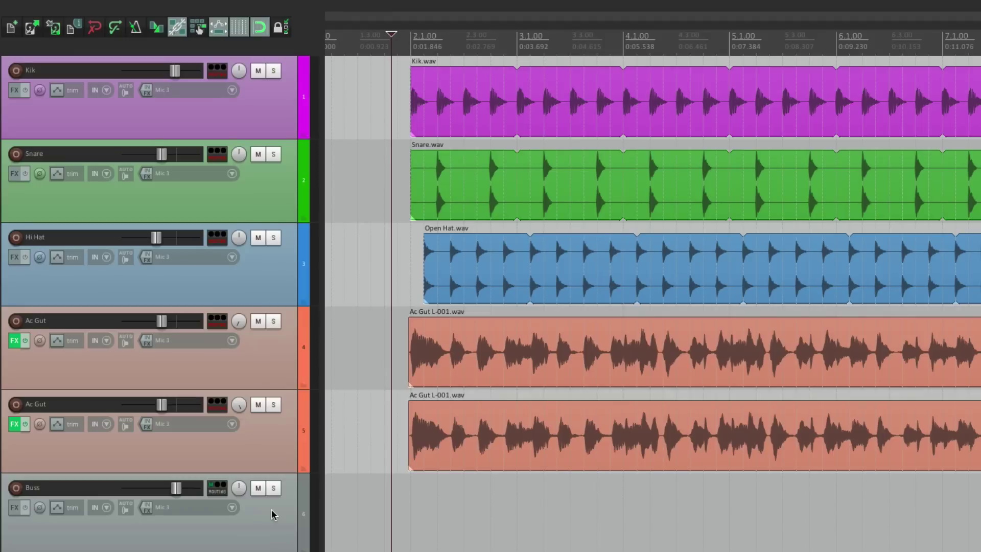
In Track/Send Defaults, make new sends Pre-Fader (Post-FX) with -inf default gain.
key("super+comma")
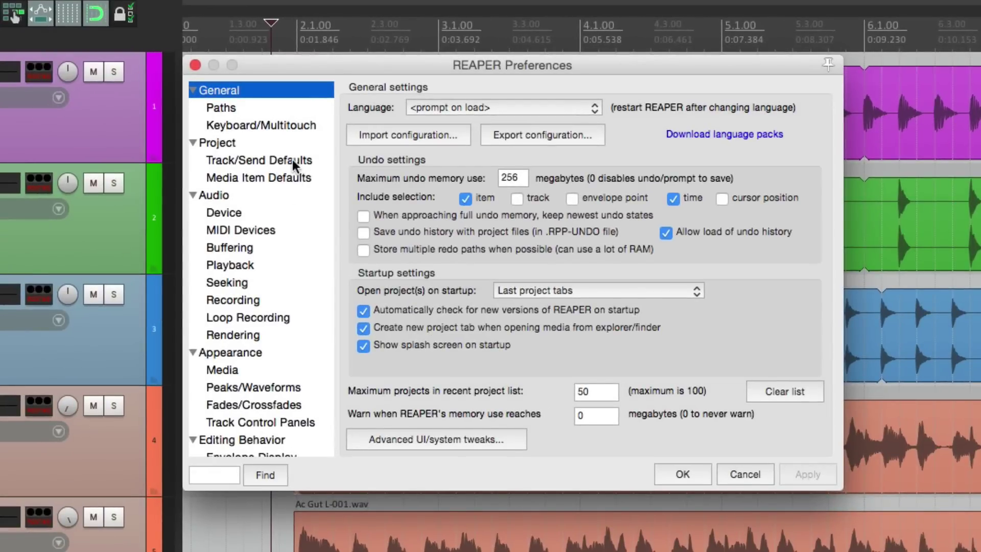
left_click(292, 160)
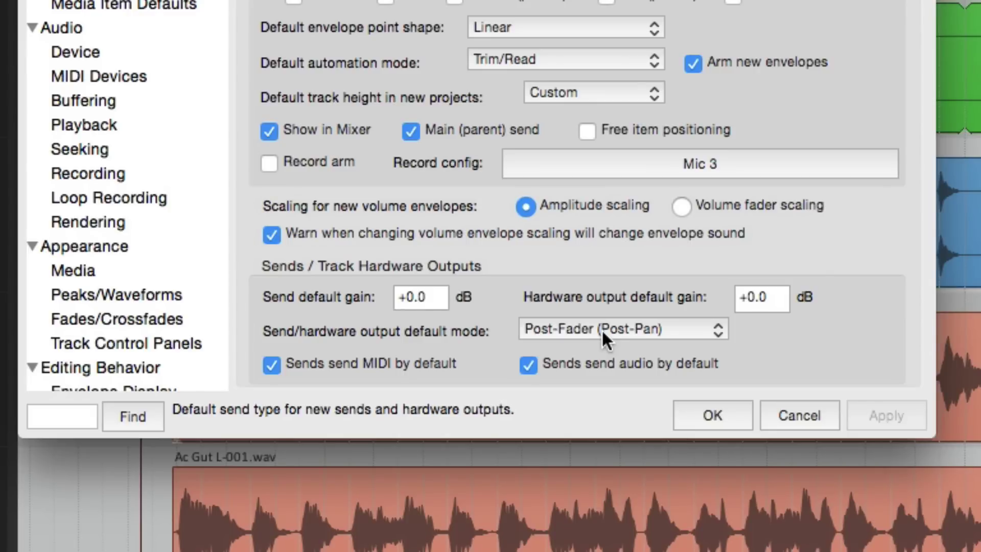
left_click(602, 329)
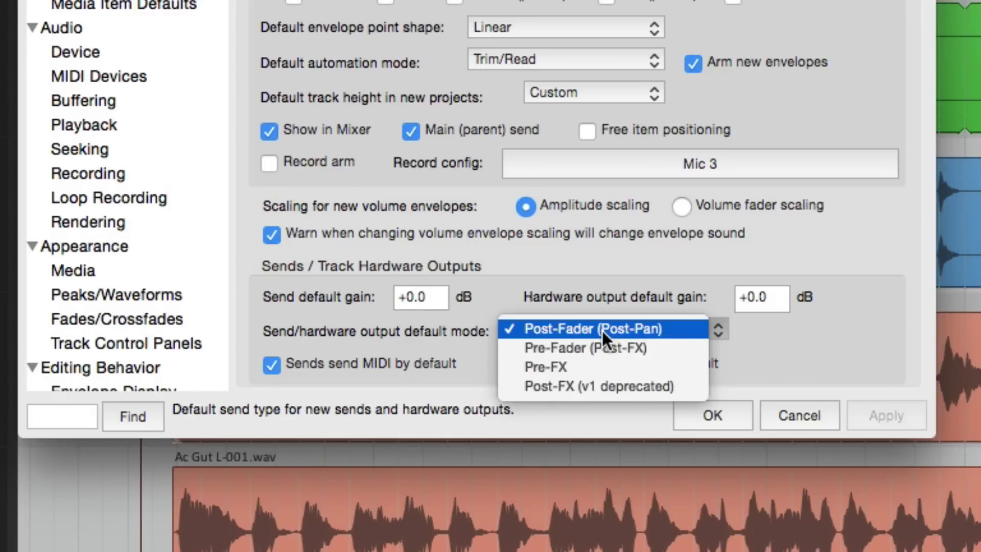
left_click(682, 347)
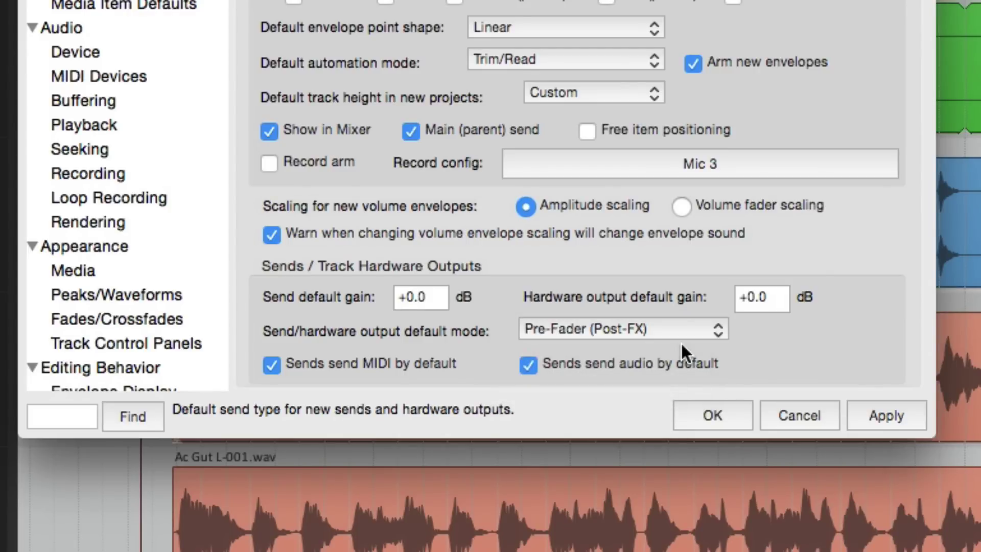
left_click(438, 297)
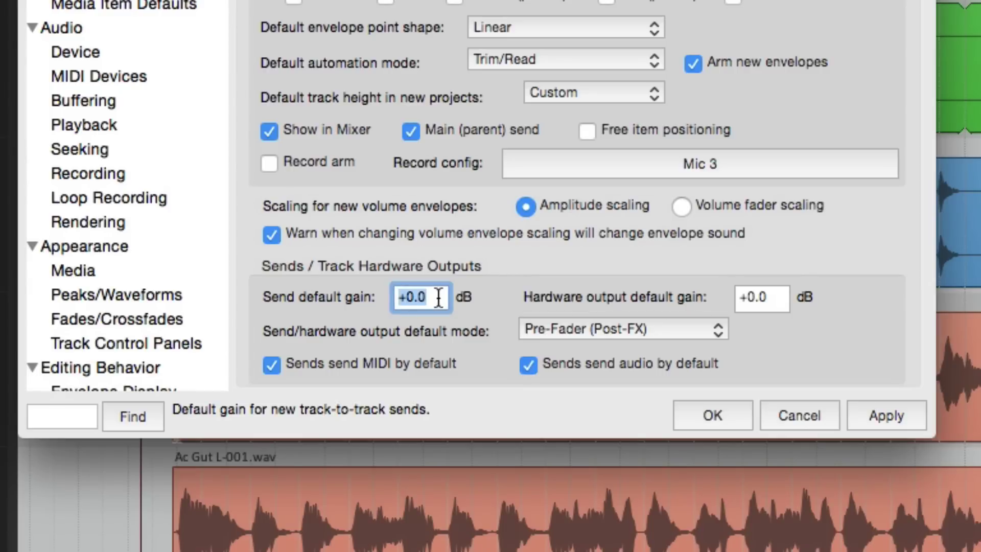
type("-inf")
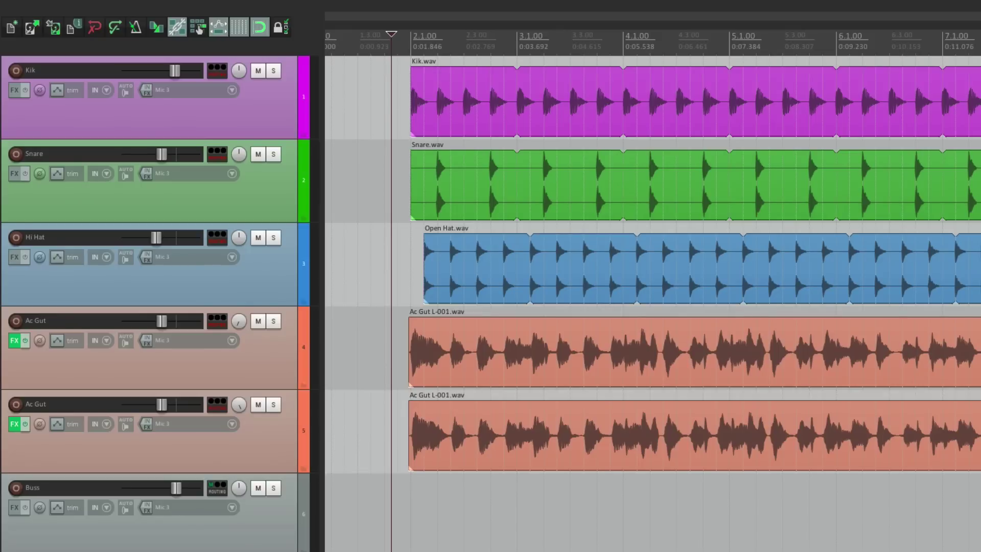
Create sends from tracks 1–5 to track 6: Buss from Kik's routing menu.
left_click(280, 127)
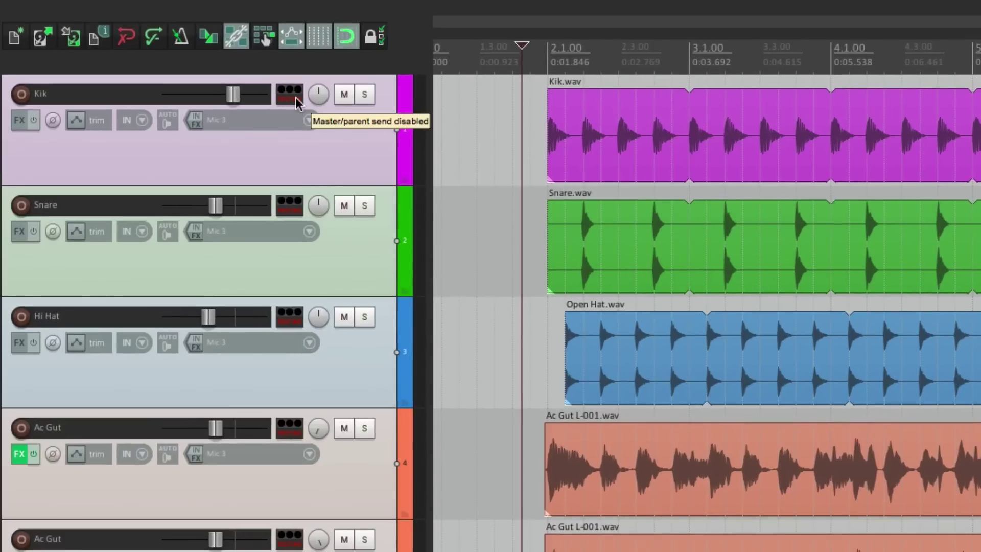
right_click(222, 72)
mouse_move(317, 134)
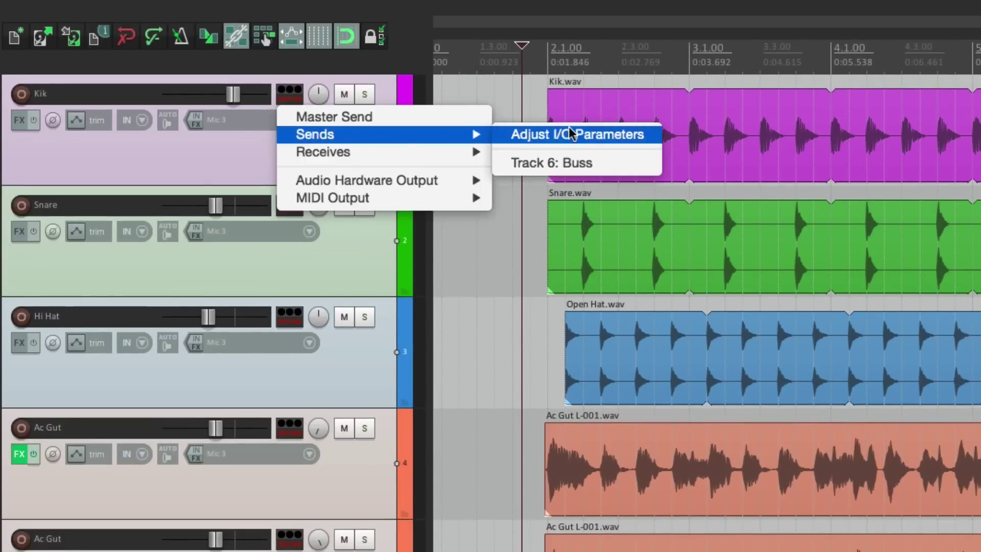
left_click(555, 159)
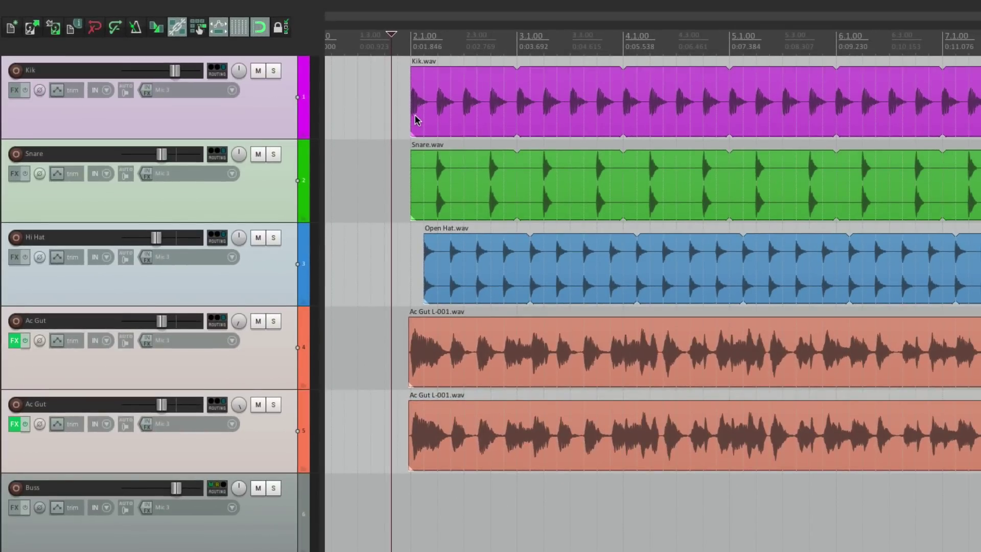
Play back to check, then show the Buss routing window with its five receives.
key("space")
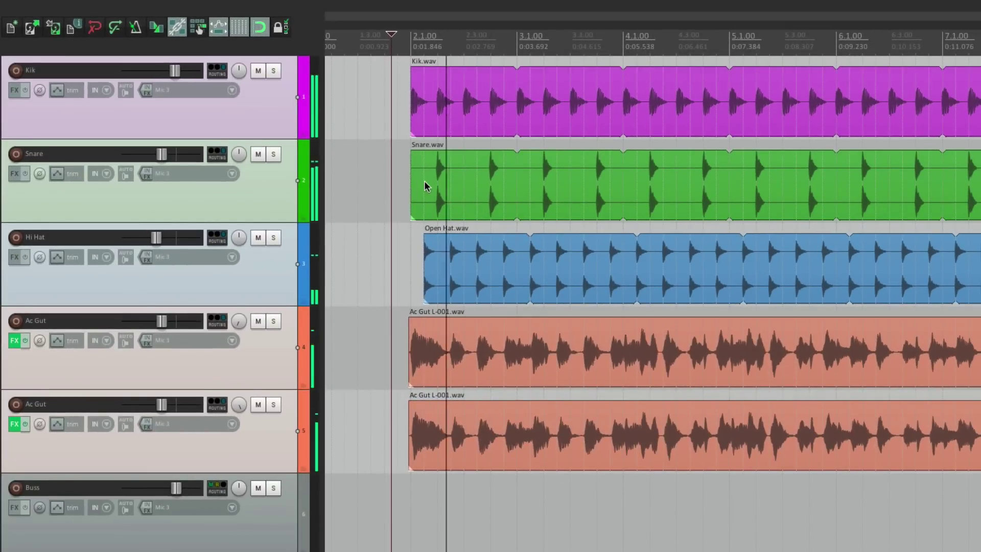
key("space")
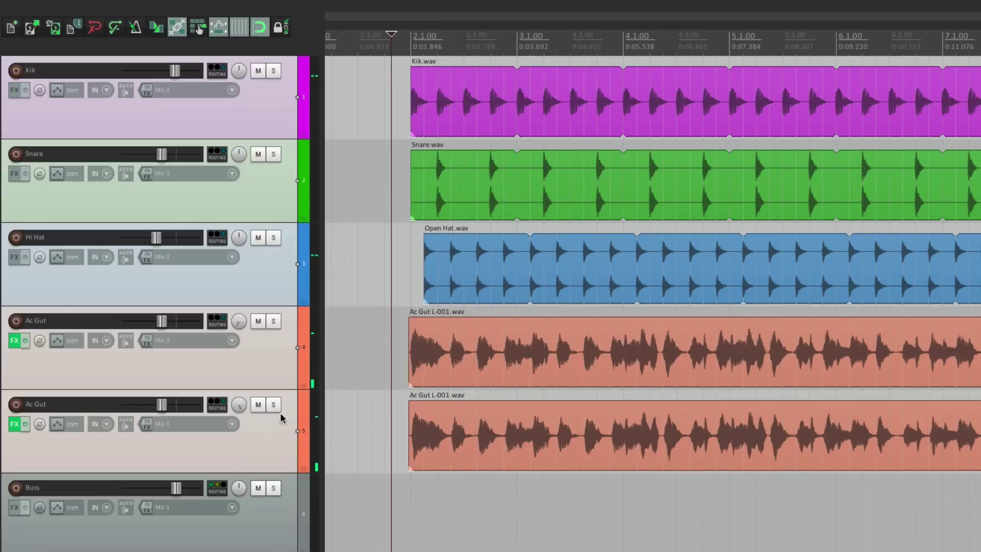
left_click(218, 488)
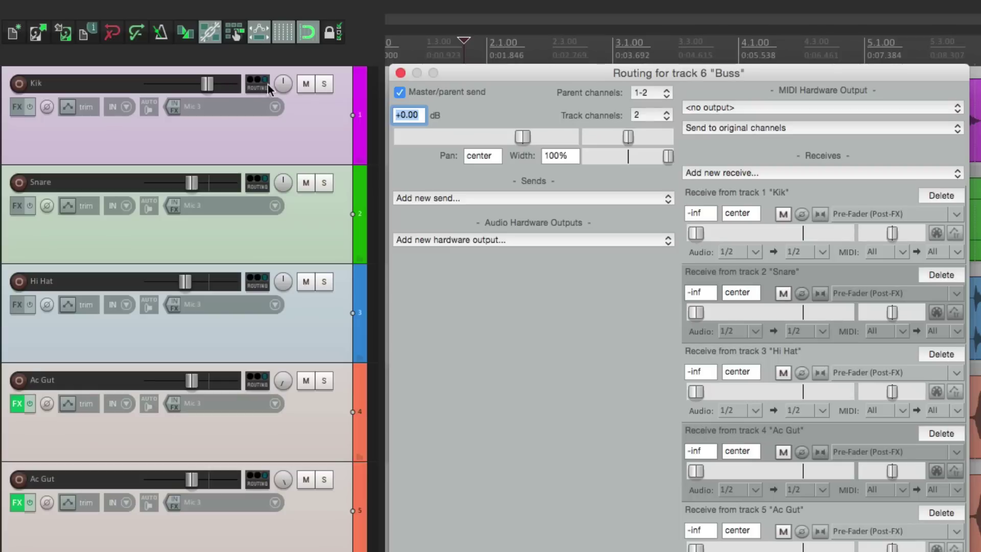
left_click(116, 32)
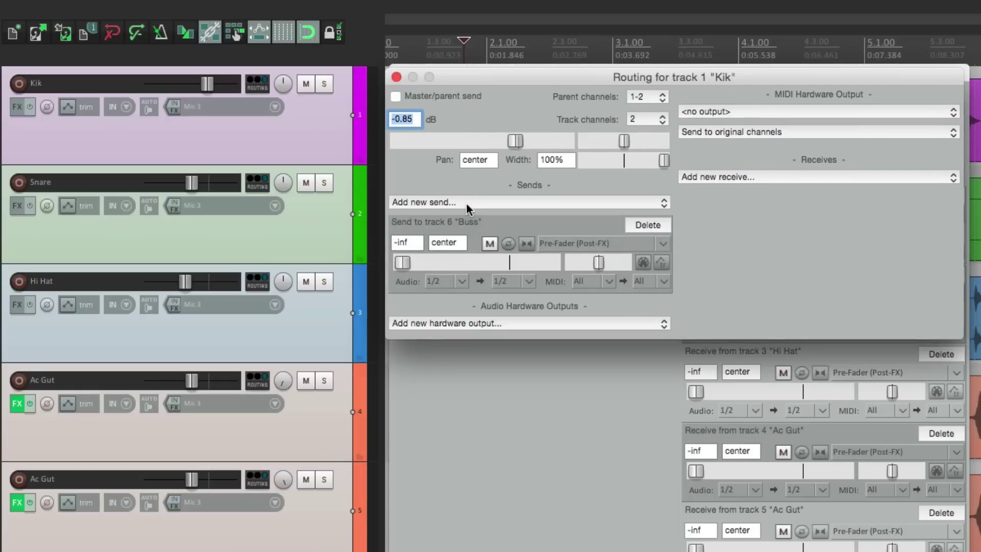
left_click(396, 76)
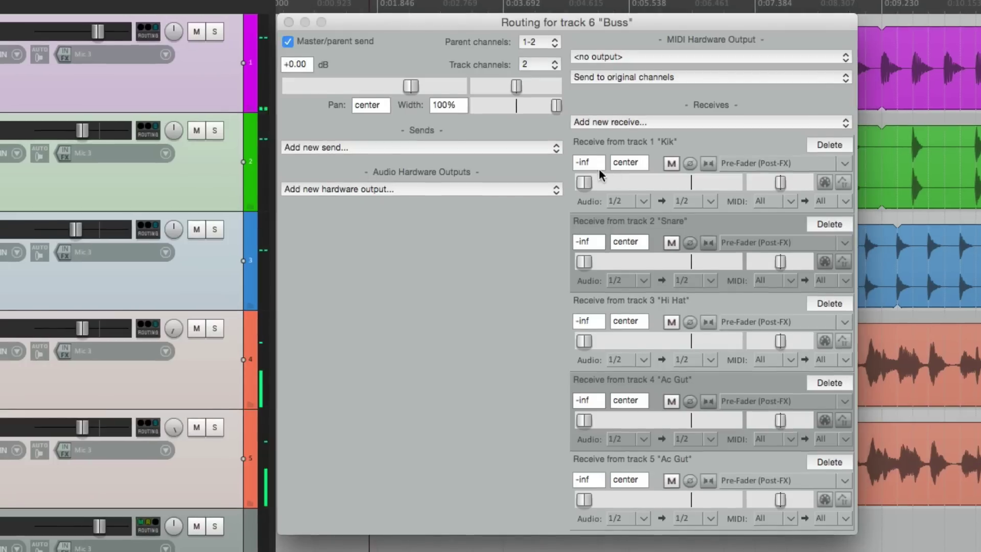
Set receive levels: Kik +0.00 dB, Snare up, Hi Hat -9.86, both Ac Guts near -11.
double_click(588, 181)
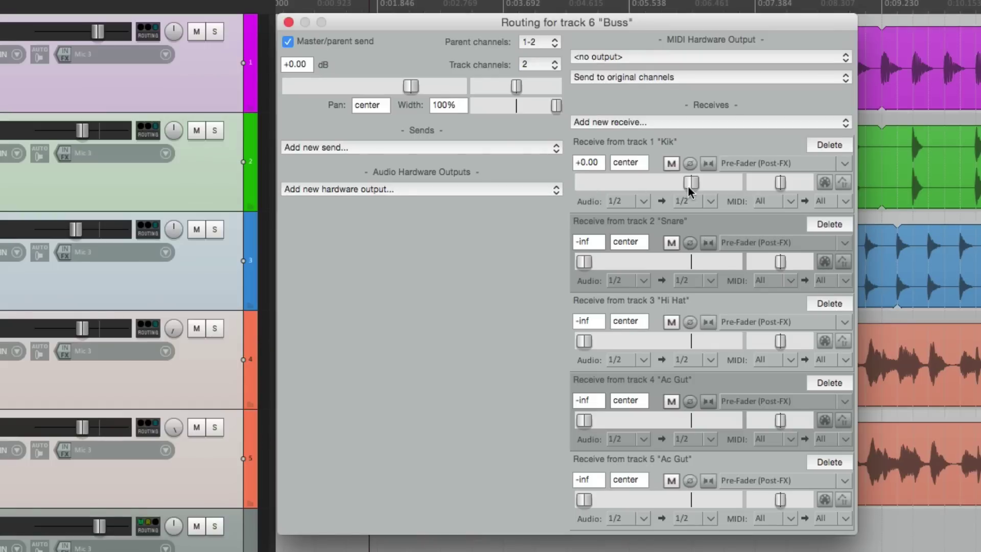
left_click_drag(583, 262, 667, 261)
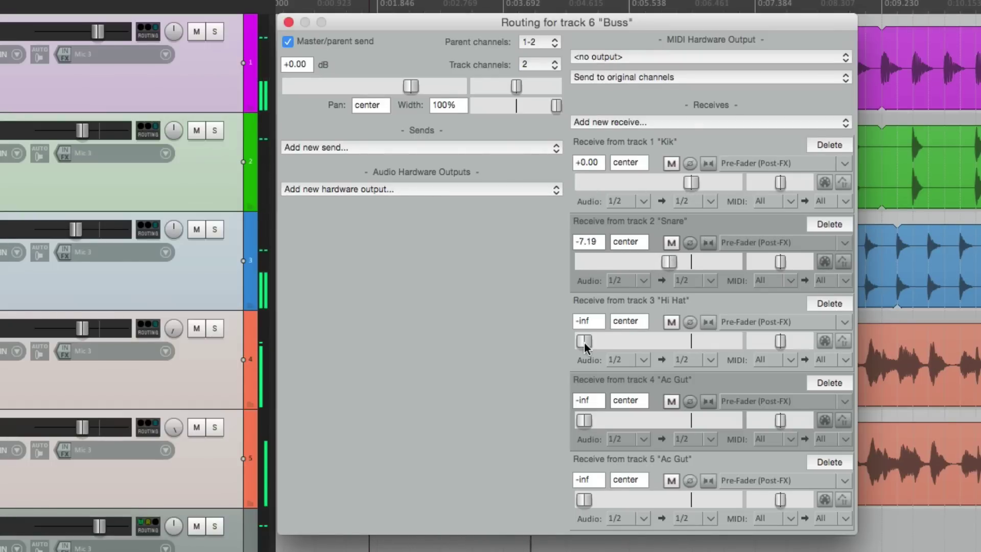
left_click_drag(584, 342, 661, 340)
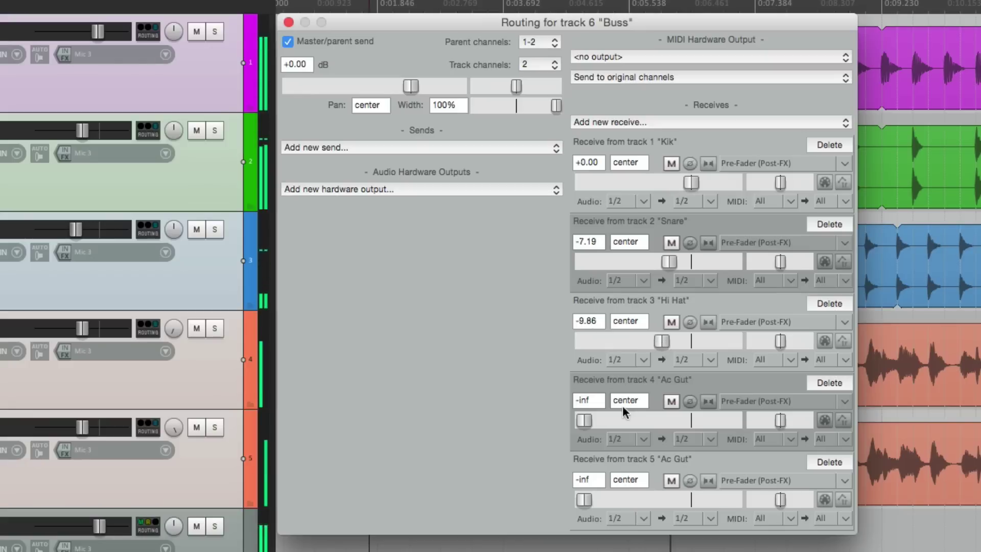
left_click_drag(584, 420, 656, 424)
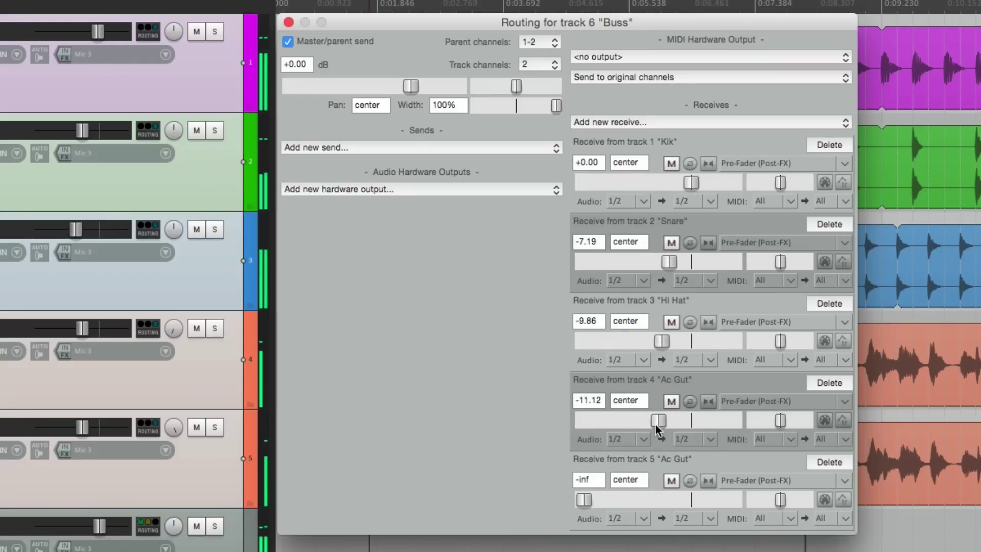
left_click_drag(584, 500, 657, 499)
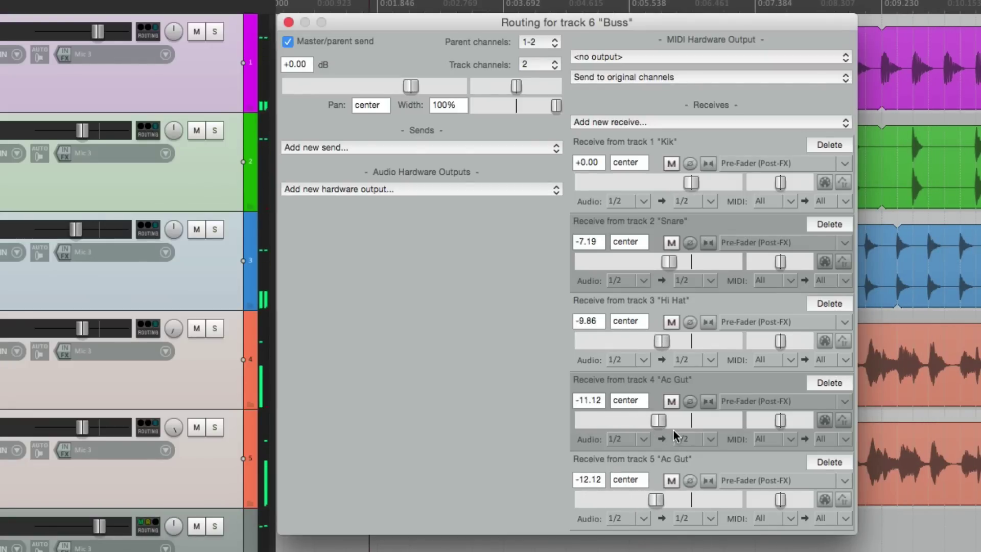
Pan the Ac Guts 100%L/100%R, fine-tune them to -10.83/-10.89, and silence Hi Hat.
left_click_drag(780, 420, 728, 427)
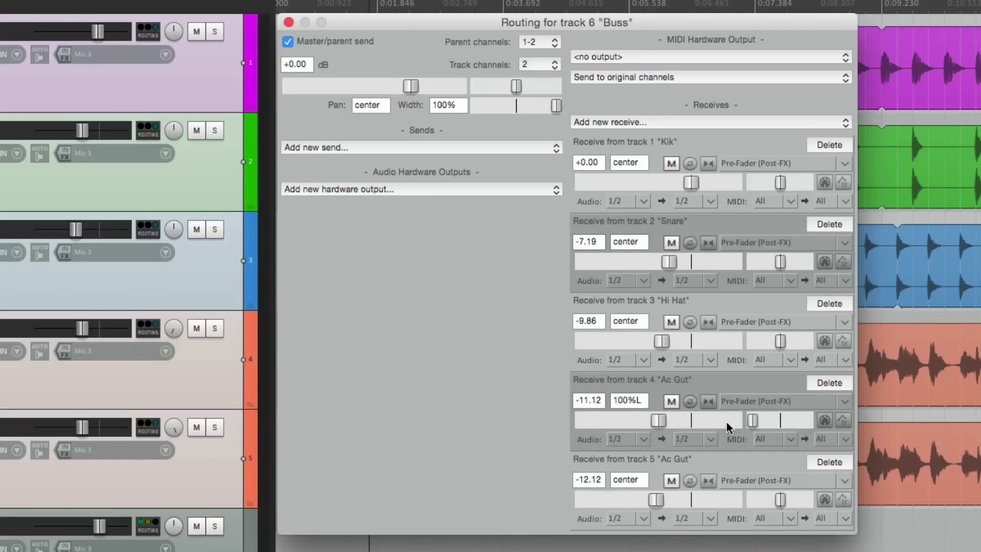
left_click_drag(780, 499, 808, 499)
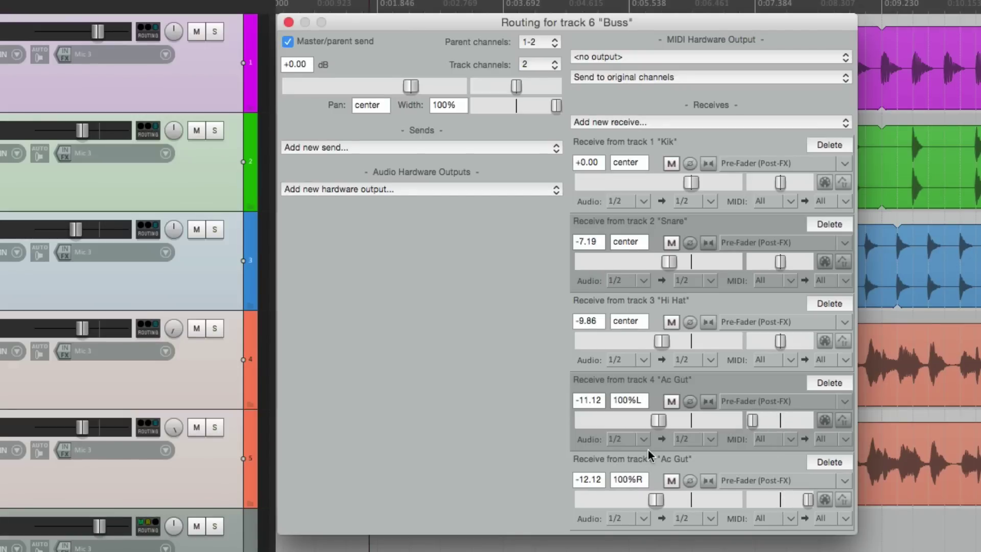
left_click_drag(658, 420, 659, 424)
left_click_drag(656, 500, 659, 500)
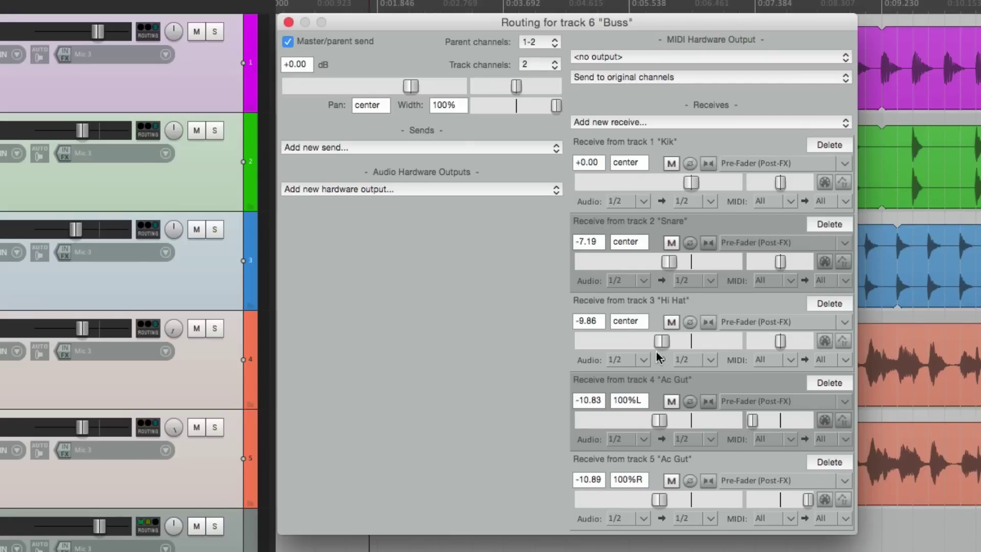
left_click_drag(658, 346, 554, 356)
Audition the buss mix, then bring up Kik's routing options.
key("space")
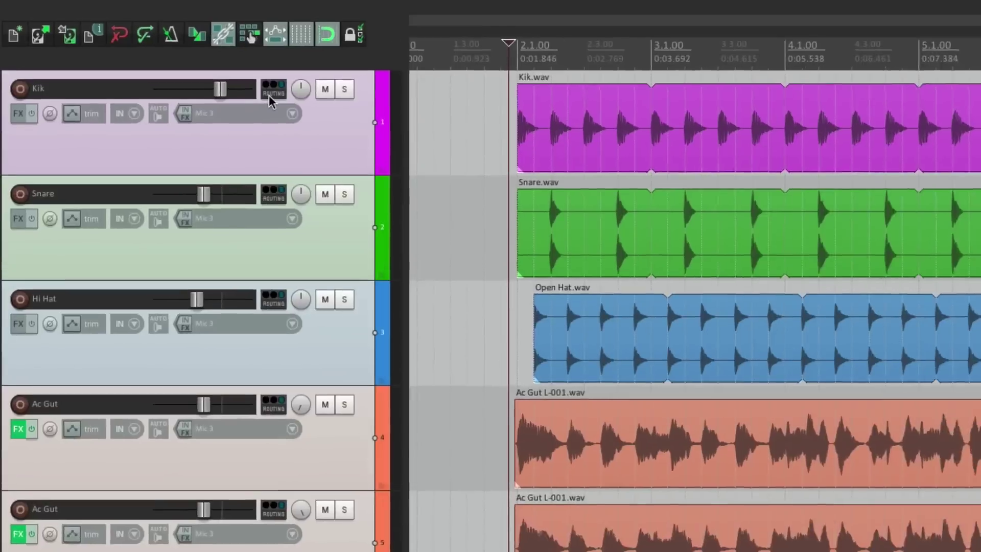
right_click(214, 75)
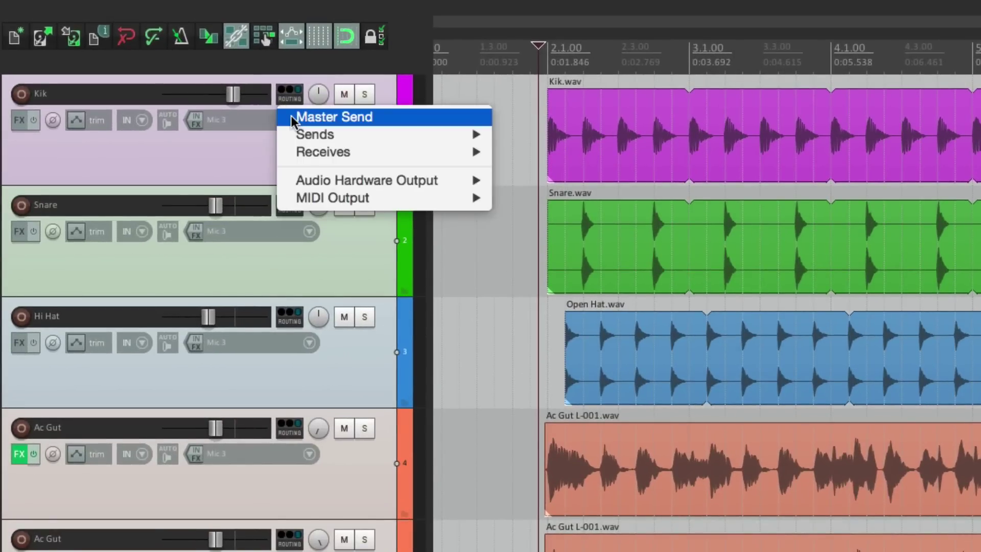
Toggle Kik's master send and disable the Buss track's master send.
left_click(290, 115)
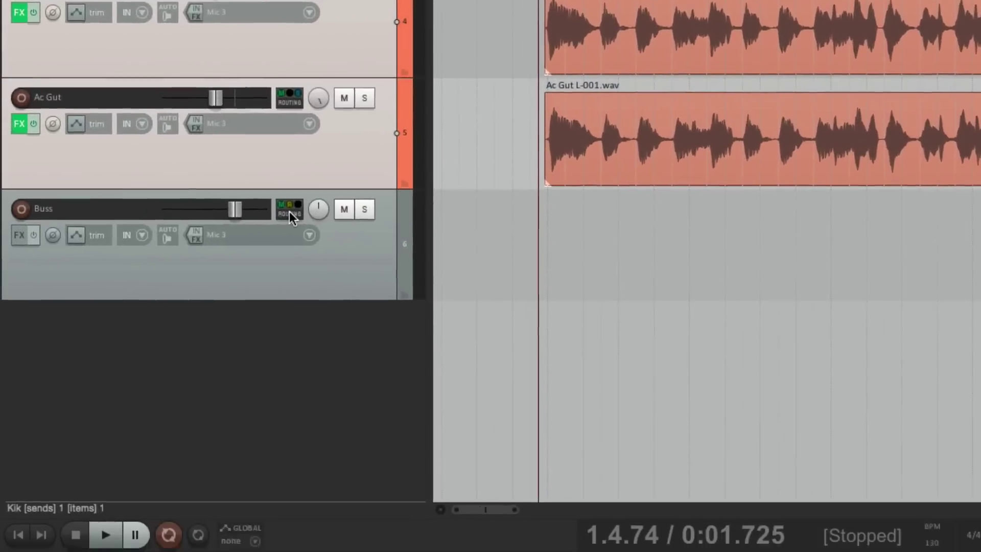
mouse_move(217, 490)
left_click(289, 210)
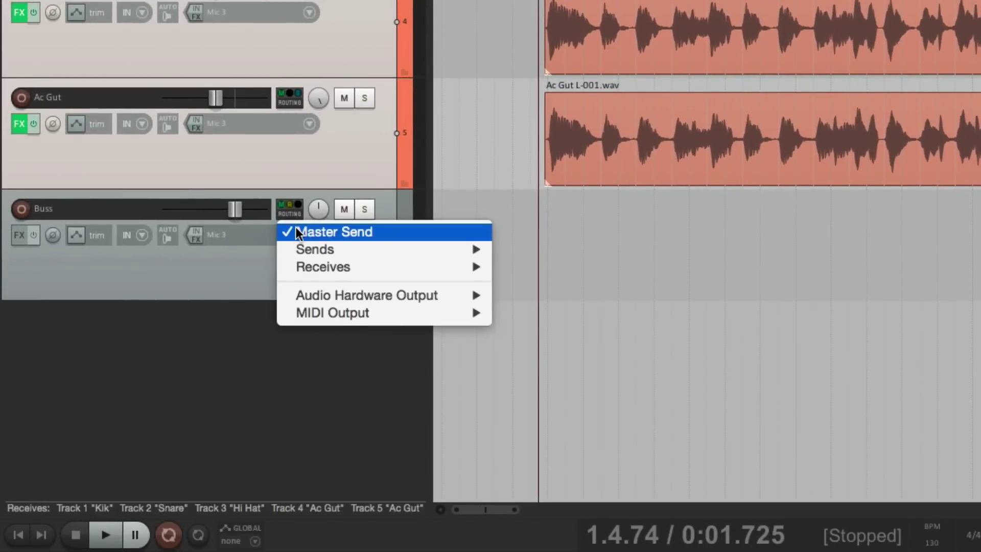
left_click(296, 228)
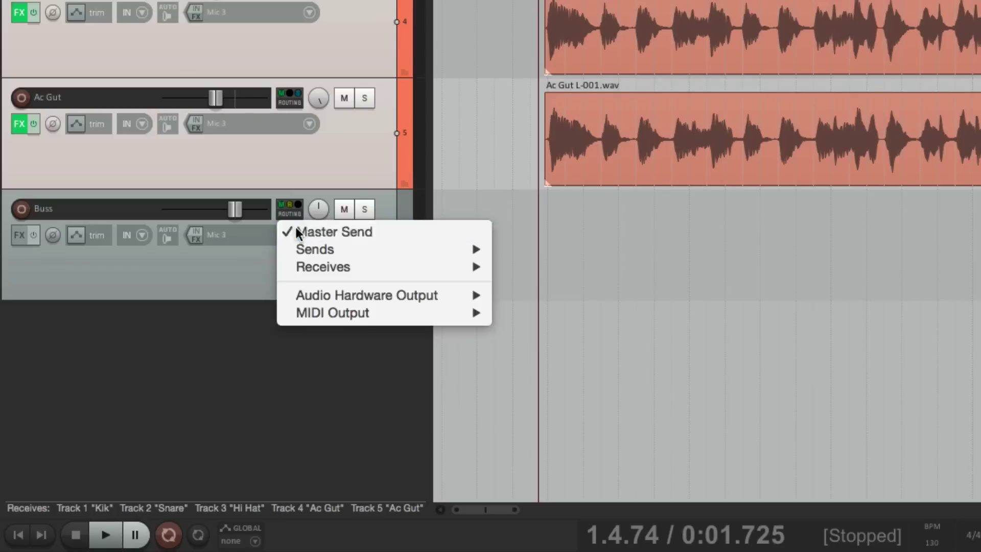
Check the Buss Audio Hardware Output submenu, then open the Buss routing window.
left_click(288, 210)
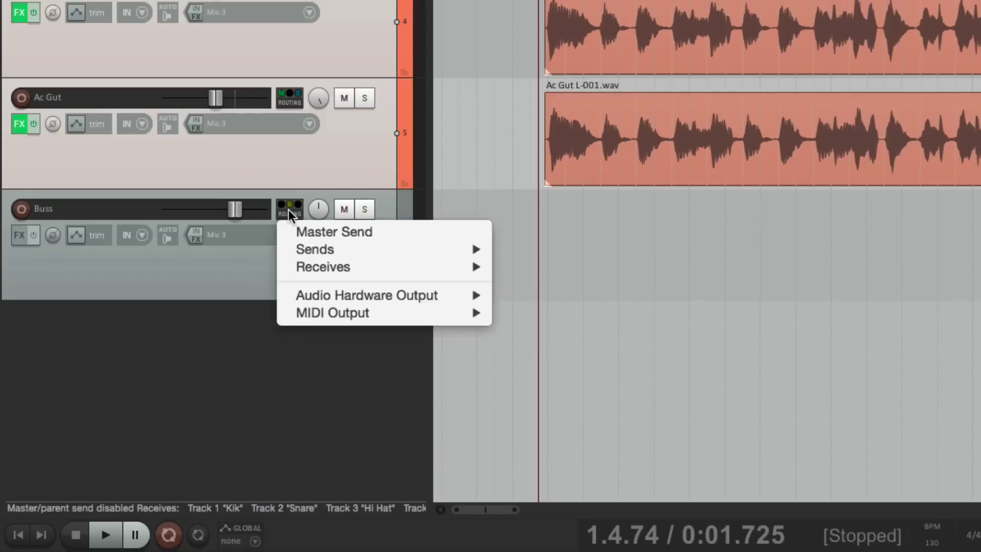
mouse_move(287, 294)
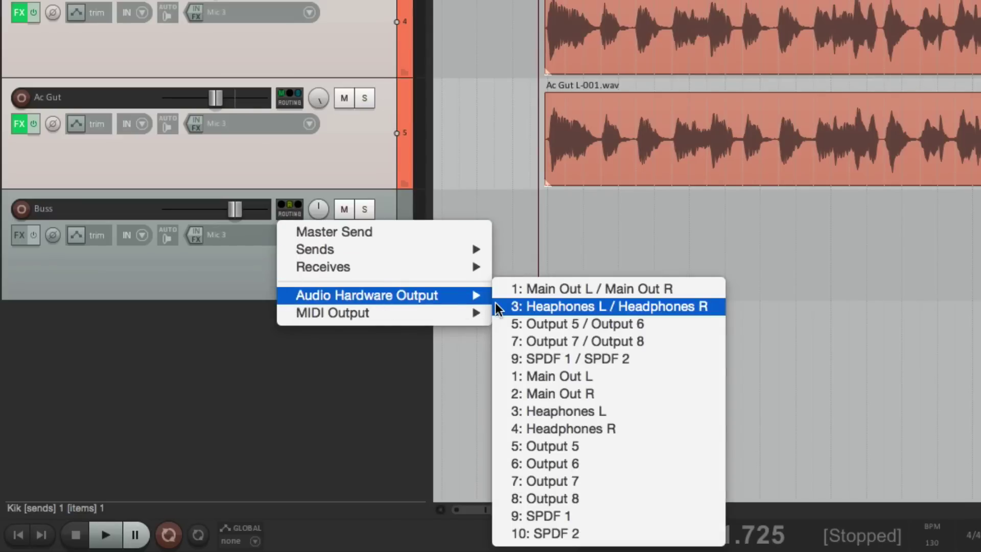
left_click(328, 397)
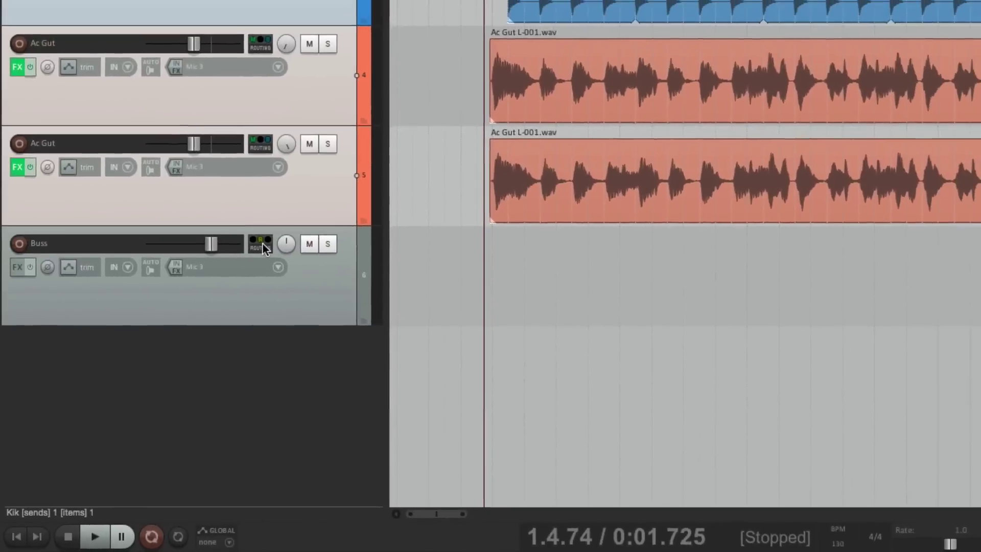
left_click(291, 209)
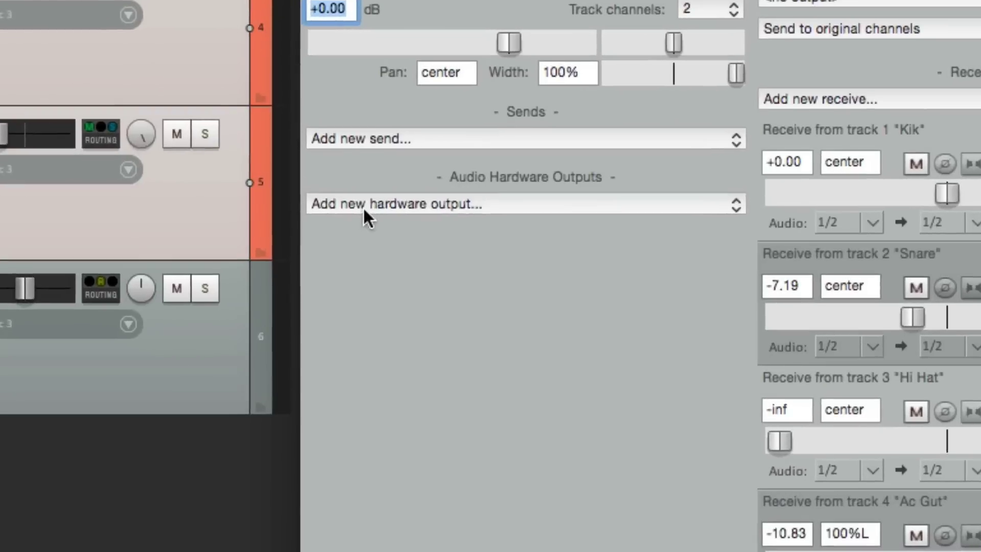
Add a Buss hardware output to 3: Headphones L / Headphones R.
left_click(426, 194)
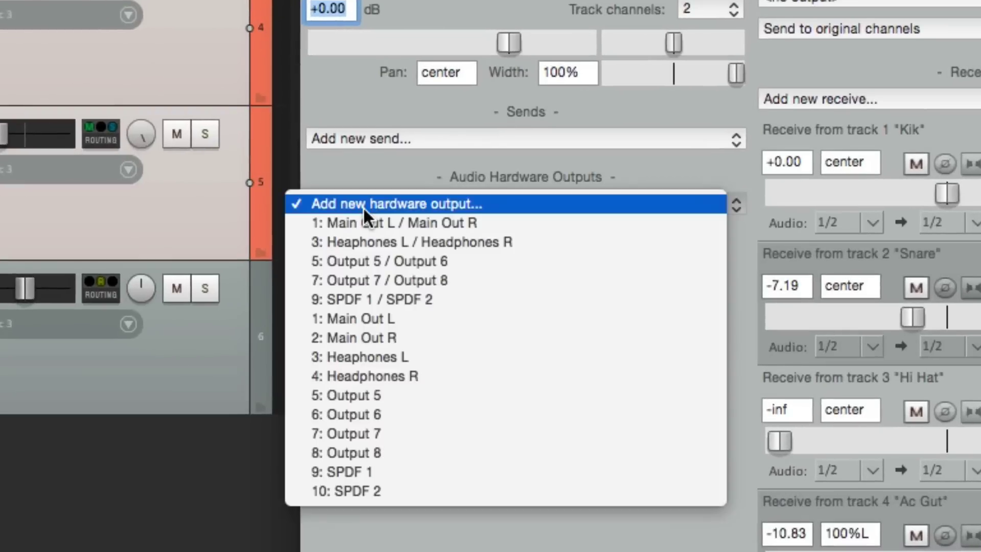
left_click(547, 239)
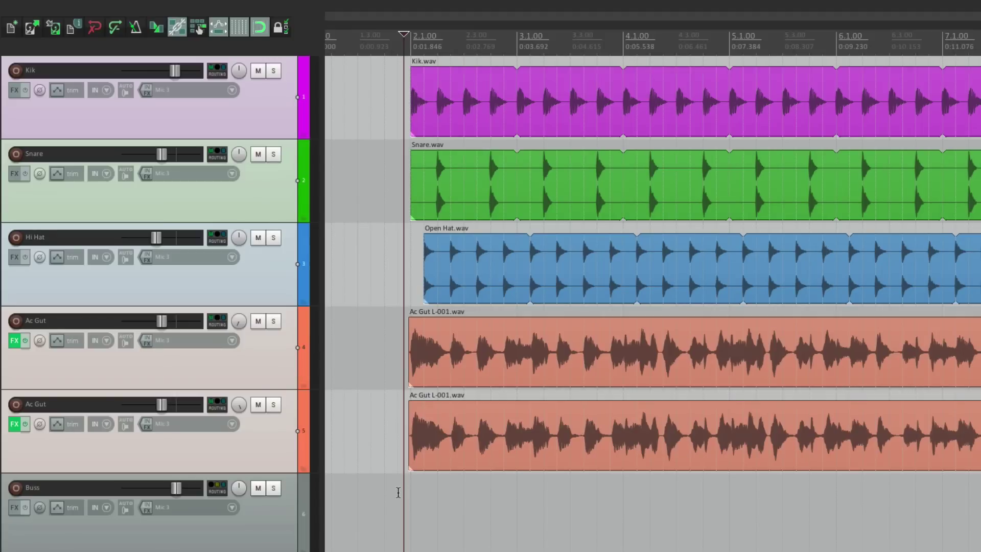
Select the Buss track, audition playback, and change an option in its routing menu.
left_click(397, 494)
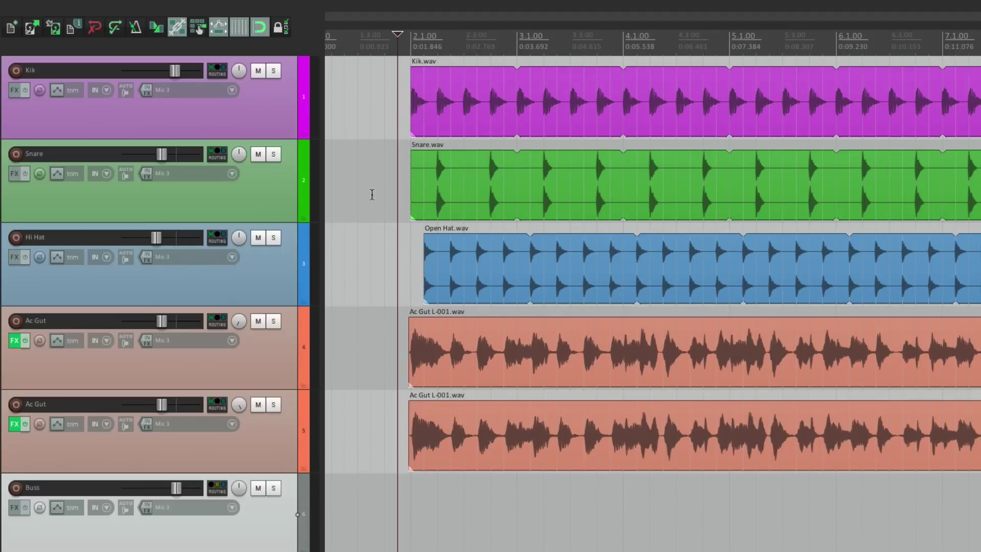
mouse_move(220, 76)
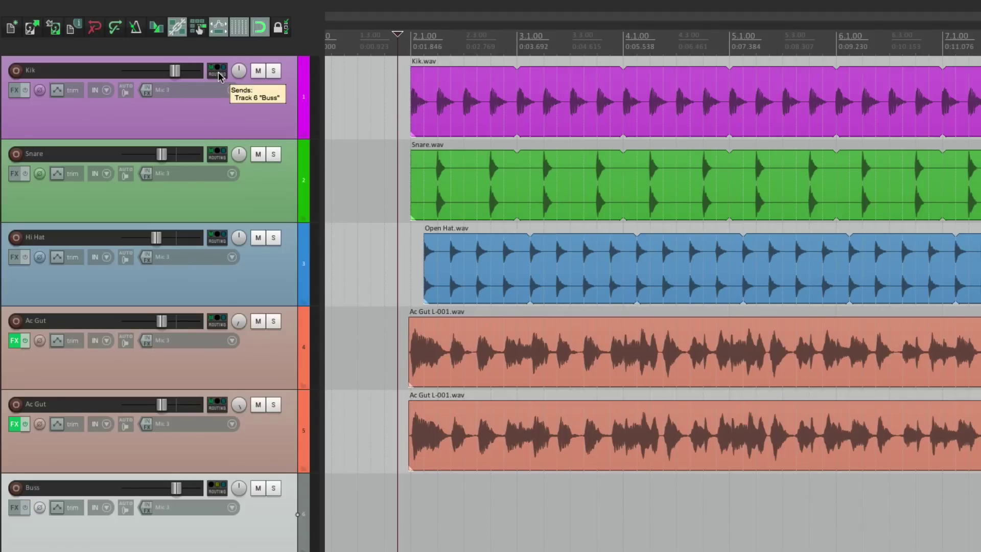
key("space")
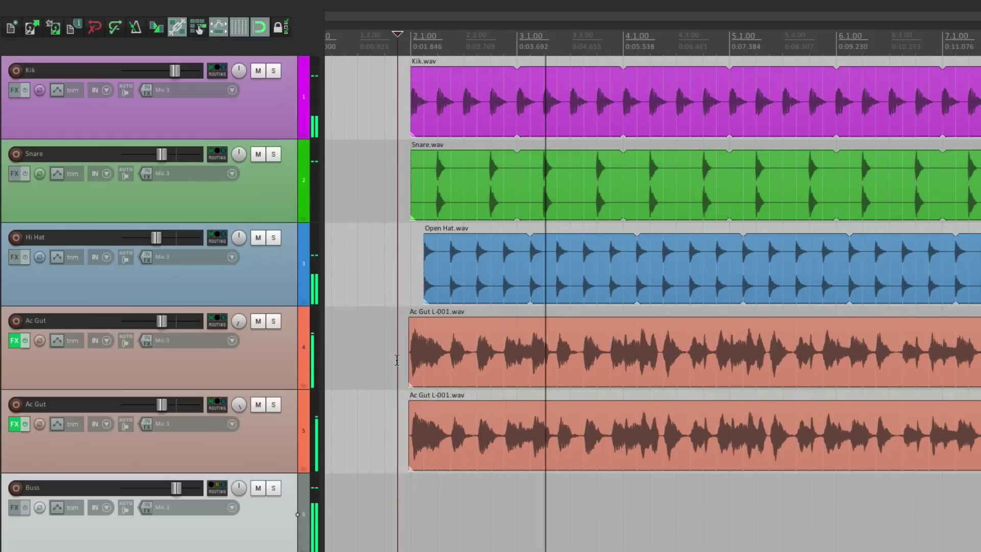
key("space")
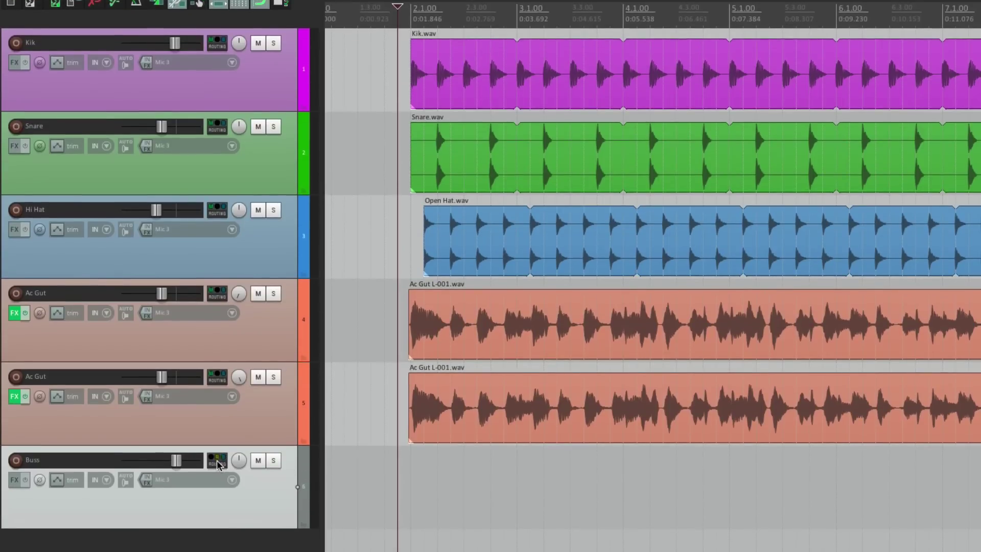
mouse_move(217, 492)
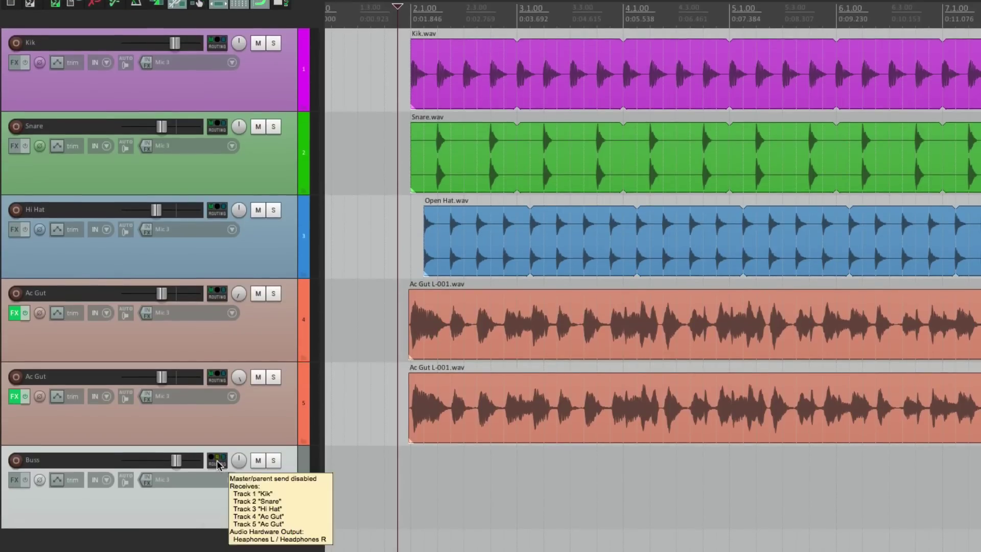
right_click(217, 464)
left_click(225, 476)
Turn off Master Send on tracks 1–5 (Kik through Ac Gut), then play to check.
left_click(274, 416)
left_click(255, 73, "shift")
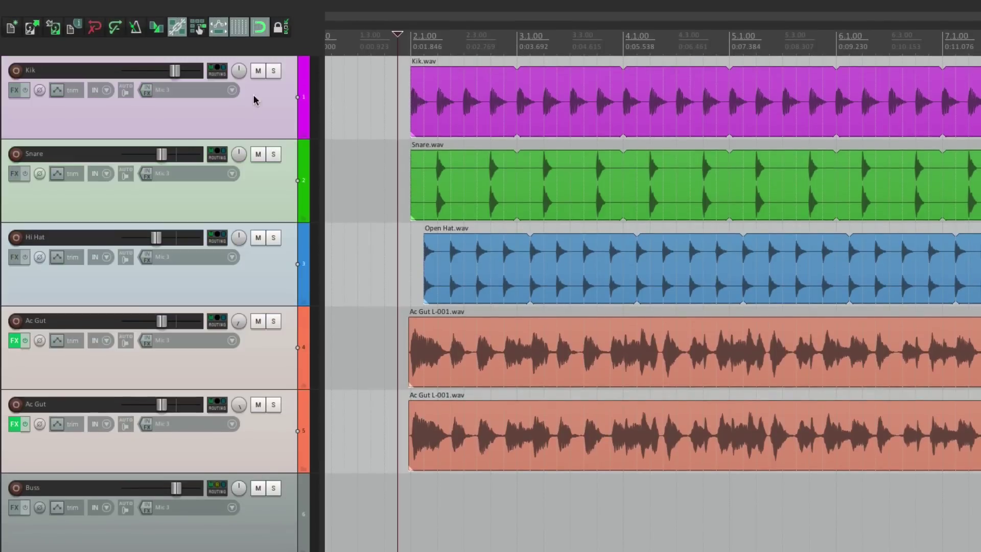
right_click(218, 70)
left_click(240, 85)
key("space")
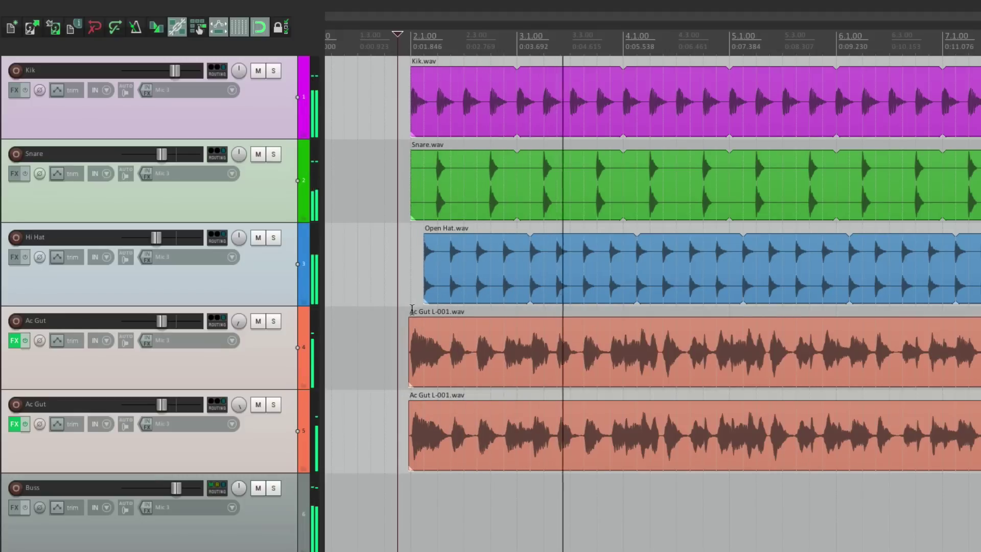
key("space")
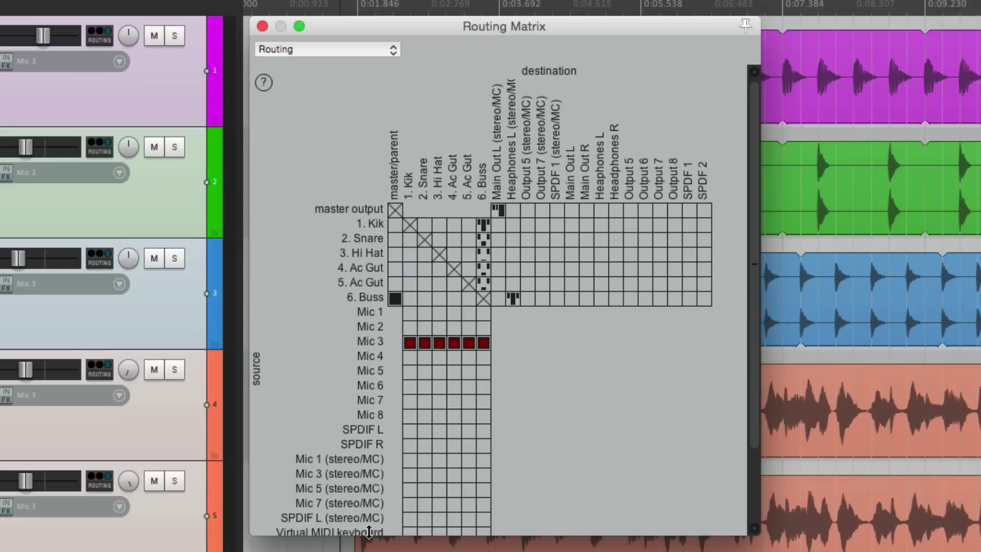
Clear the Kik, Snare, Hi Hat, 4. Ac Gut and 5. Ac Gut cells in the 6. Buss column.
left_click(482, 226, "alt")
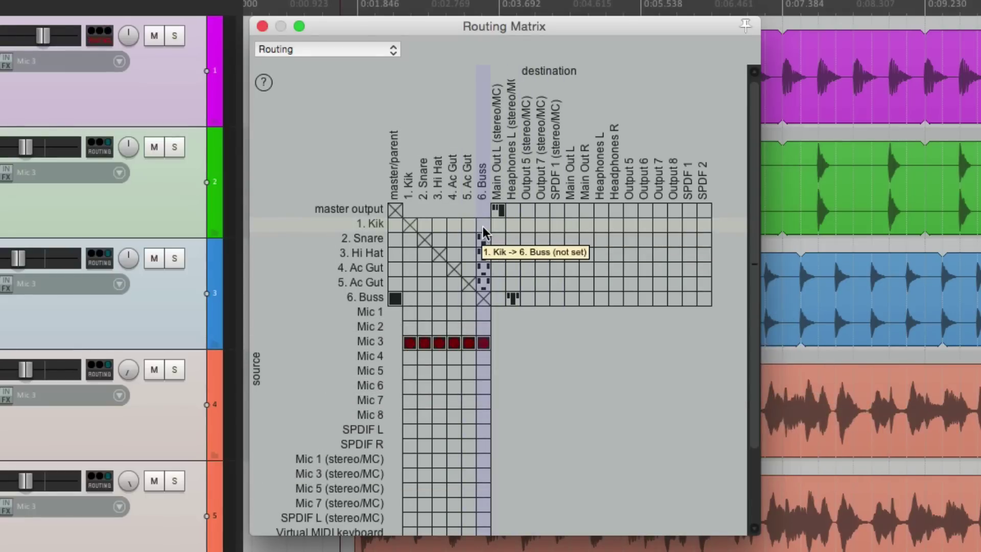
left_click(483, 238, "alt")
left_click(483, 254, "alt")
left_click(484, 269, "alt")
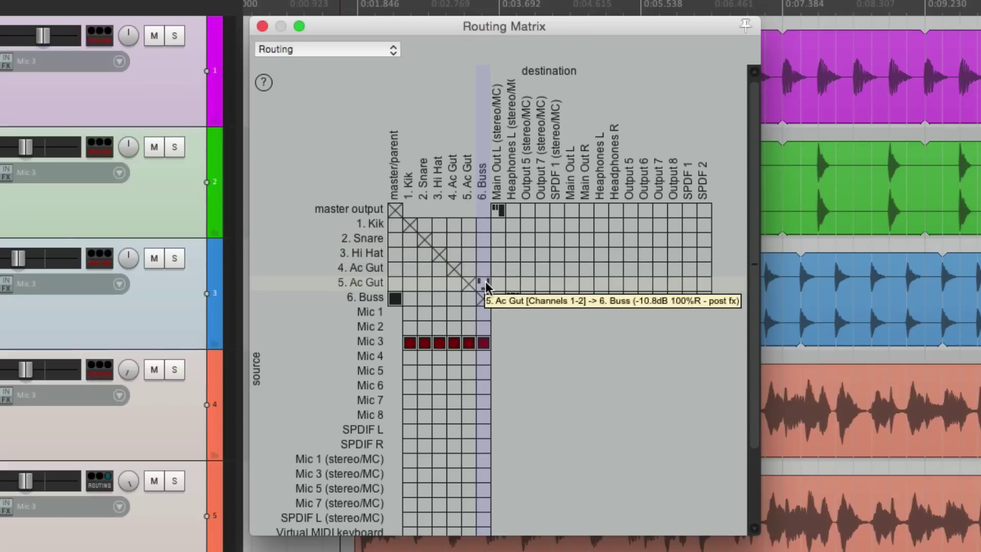
left_click(485, 284, "alt")
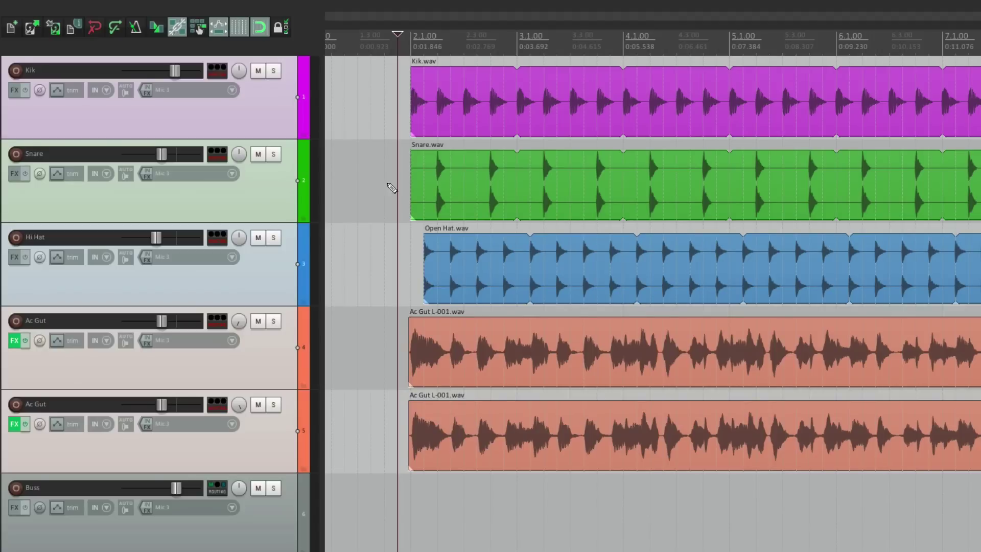
In Preferences, set default send mode to Post-Fader (Post-Pan) and default send gain to 0.
key("super+comma")
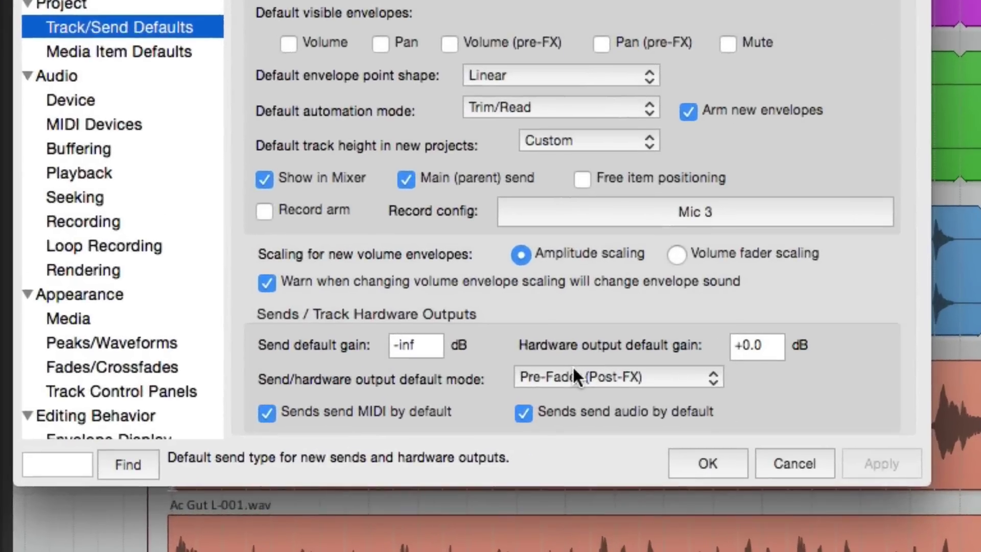
left_click(585, 402)
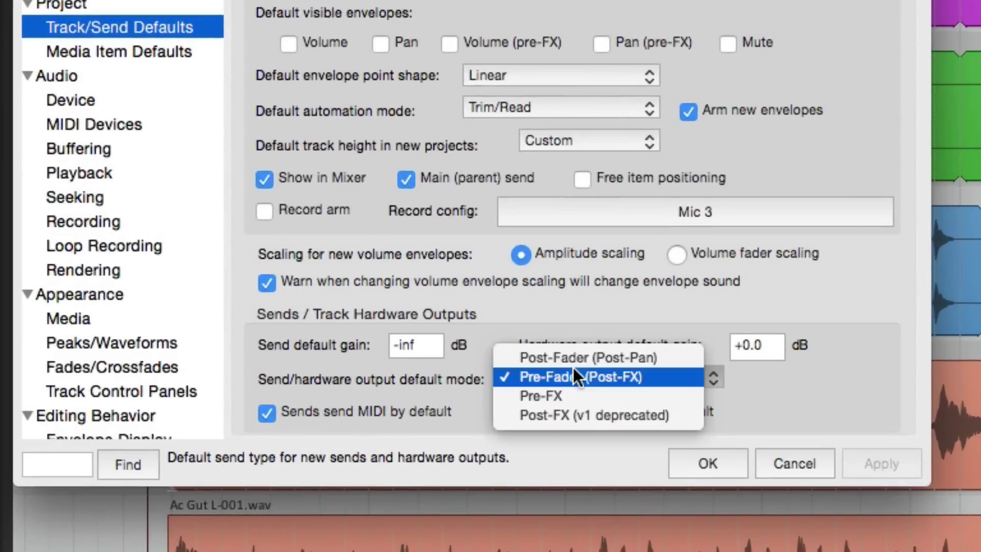
left_click(594, 395)
left_click(430, 346)
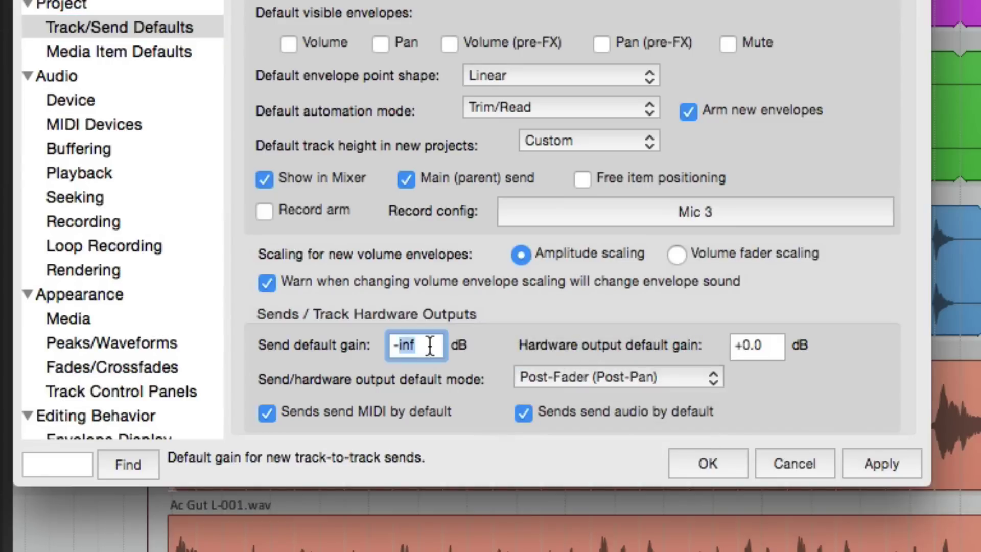
type("0")
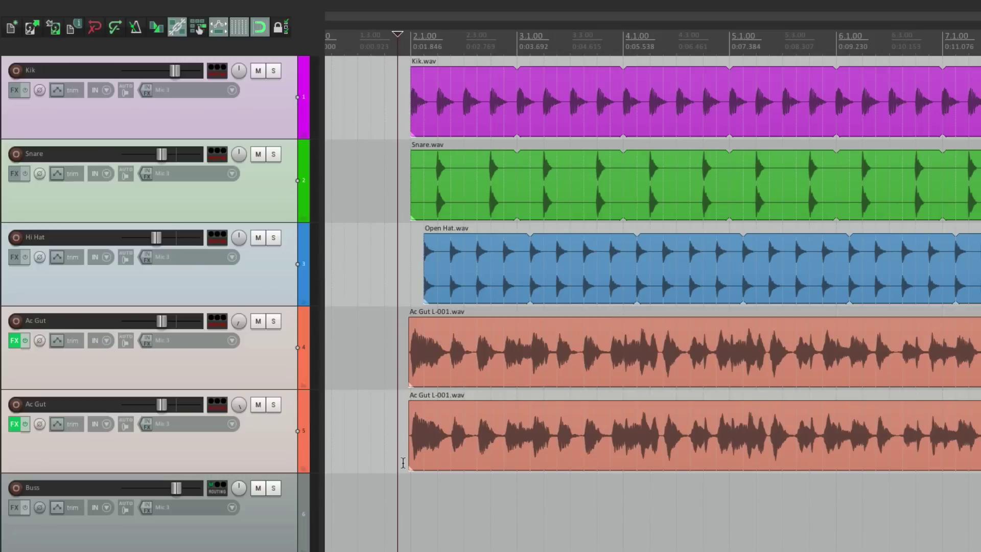
Confirm the tracks are silent, then drag Kik's Routing button onto Buss to create a send.
key("space")
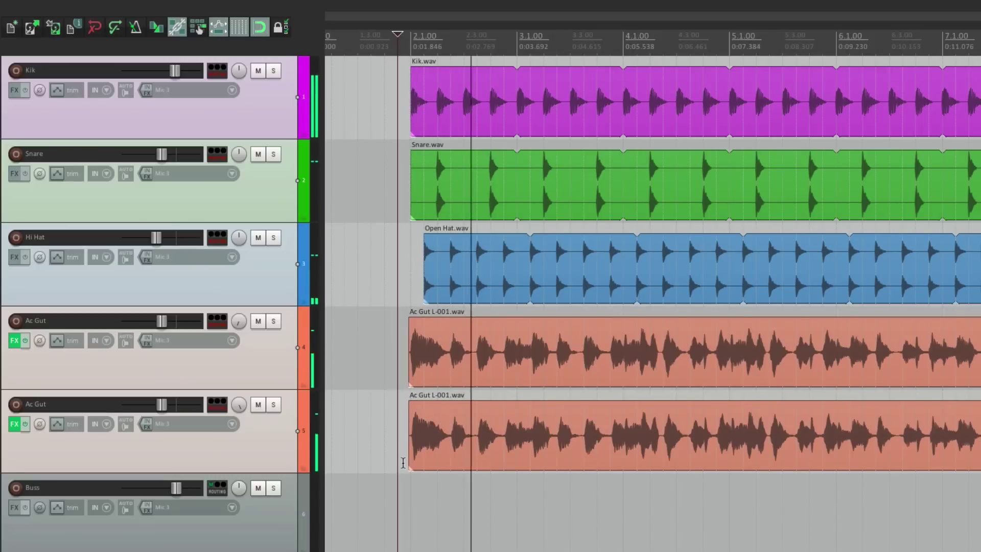
key("space")
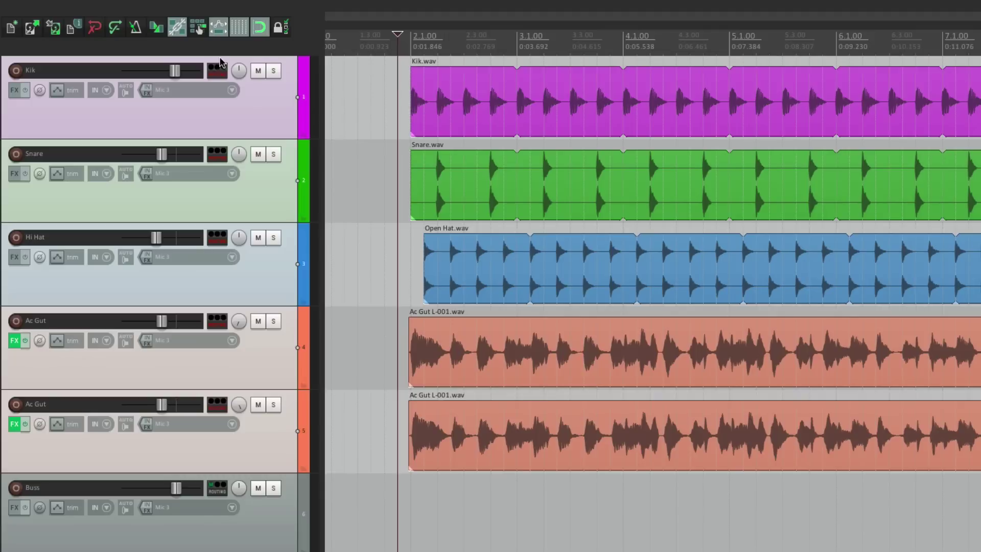
left_click_drag(221, 75, 242, 520)
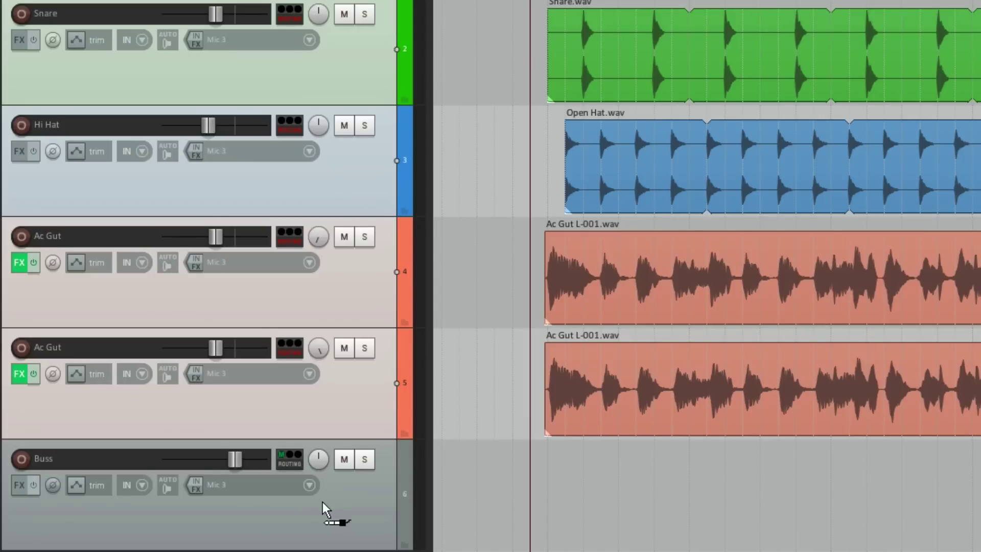
left_click_drag(323, 502, 325, 508)
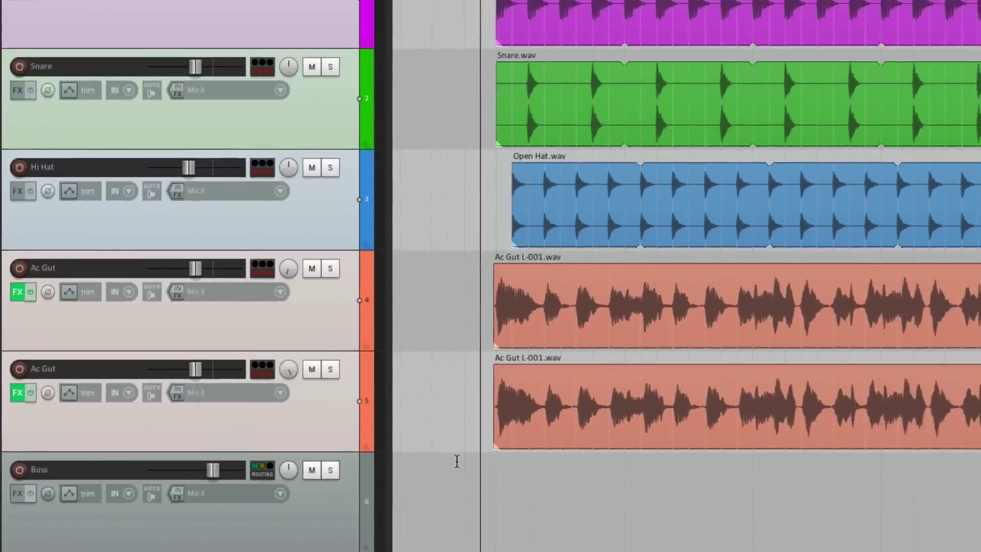
Audition the Kik send, then drag sends from Snare, Hi Hat, 4. Ac Gut and 5. Ac Gut onto Buss.
key("space")
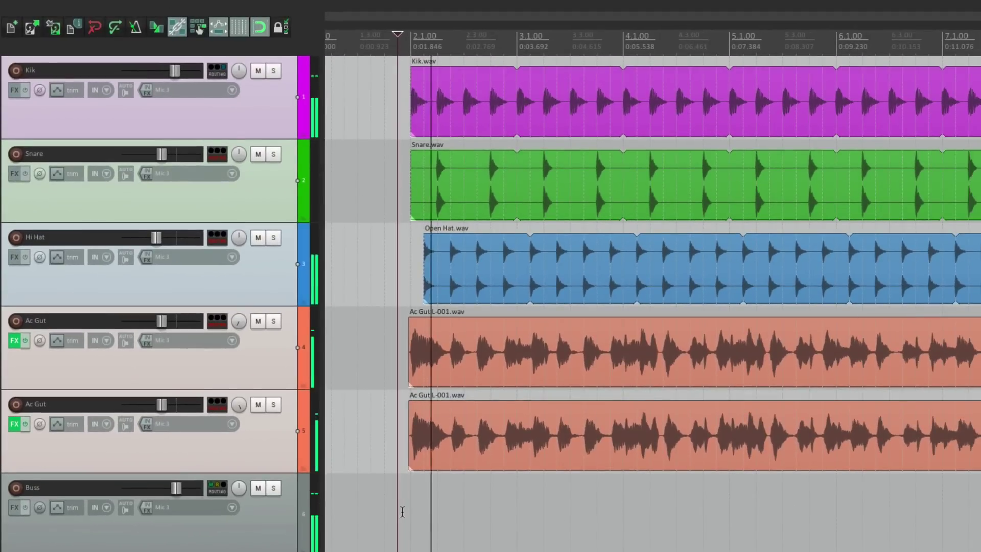
key("space")
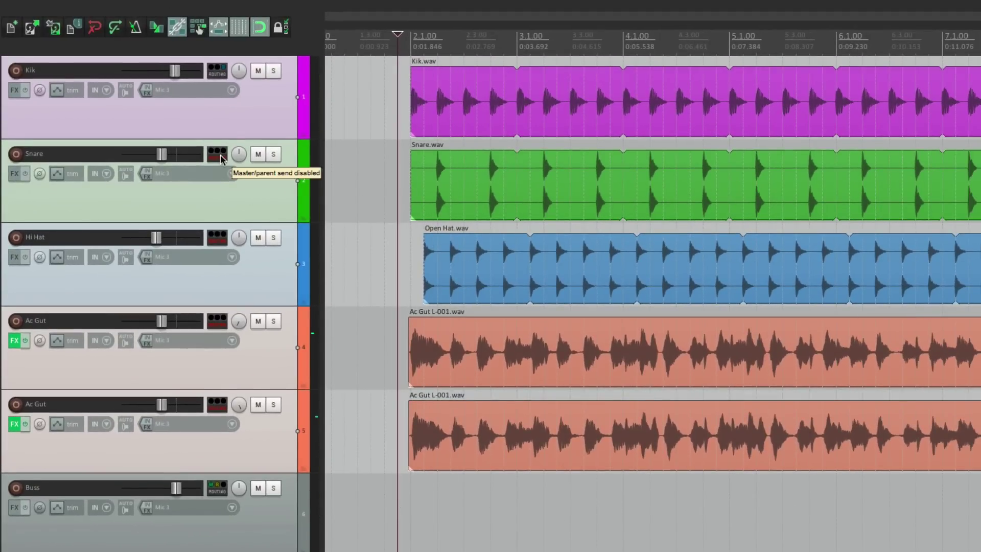
left_click_drag(220, 490, 220, 497)
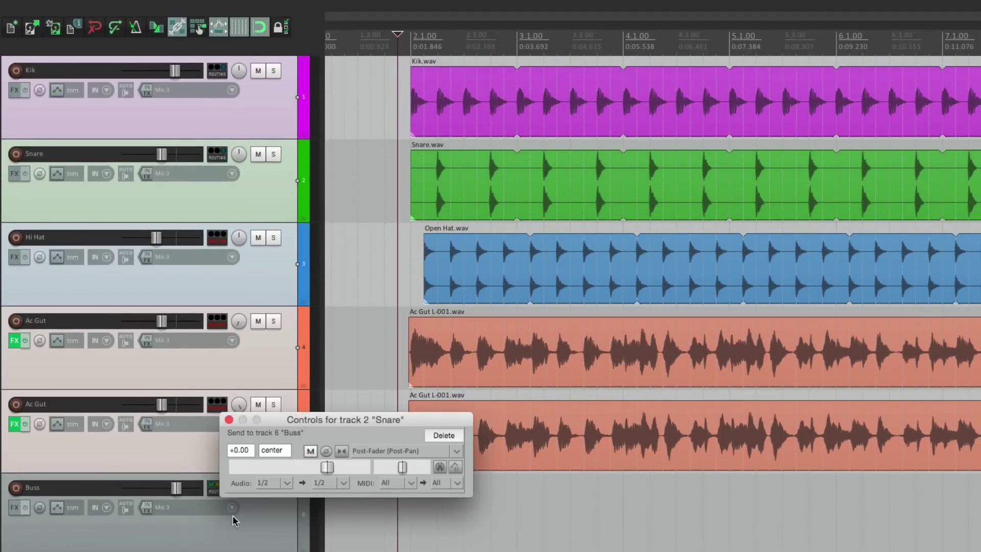
left_click(229, 420)
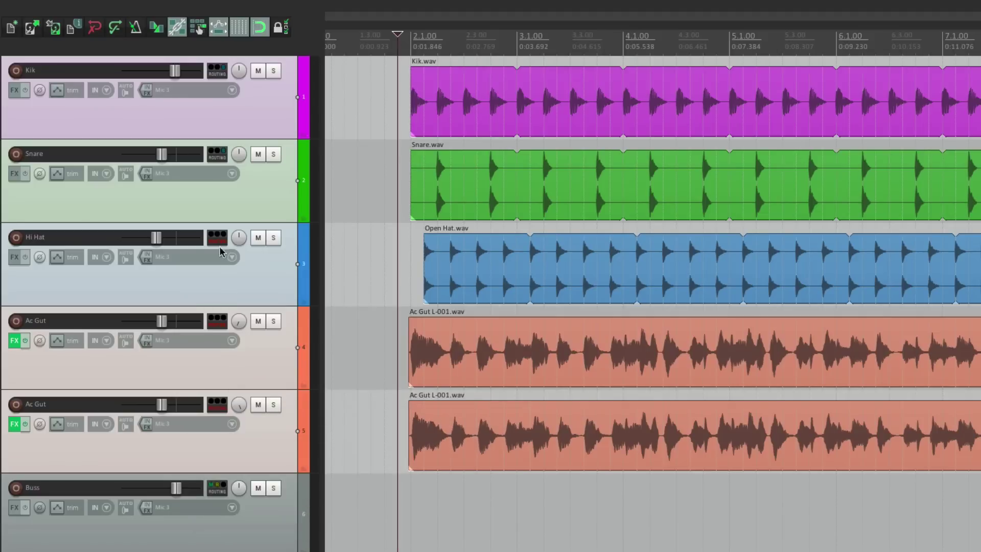
left_click_drag(219, 240, 272, 534)
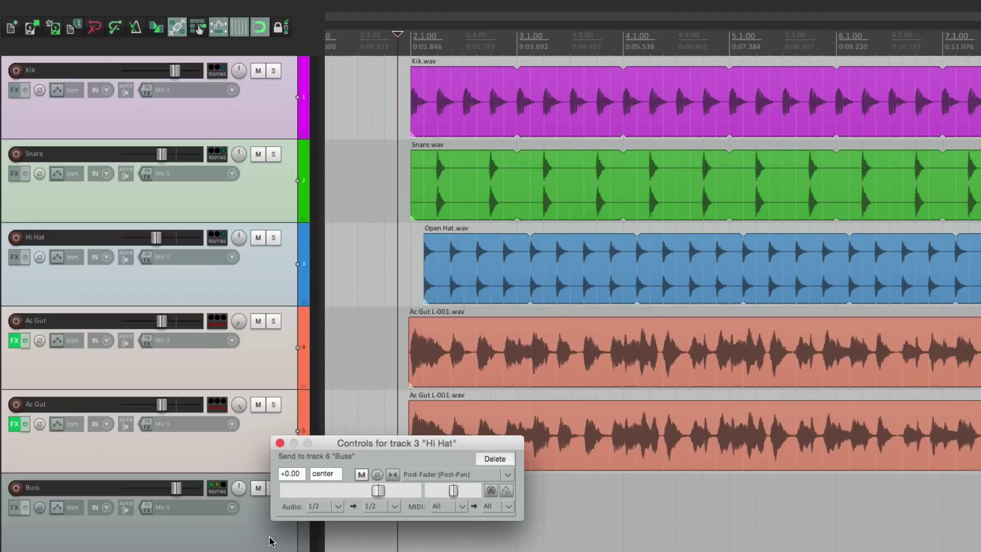
left_click(280, 442)
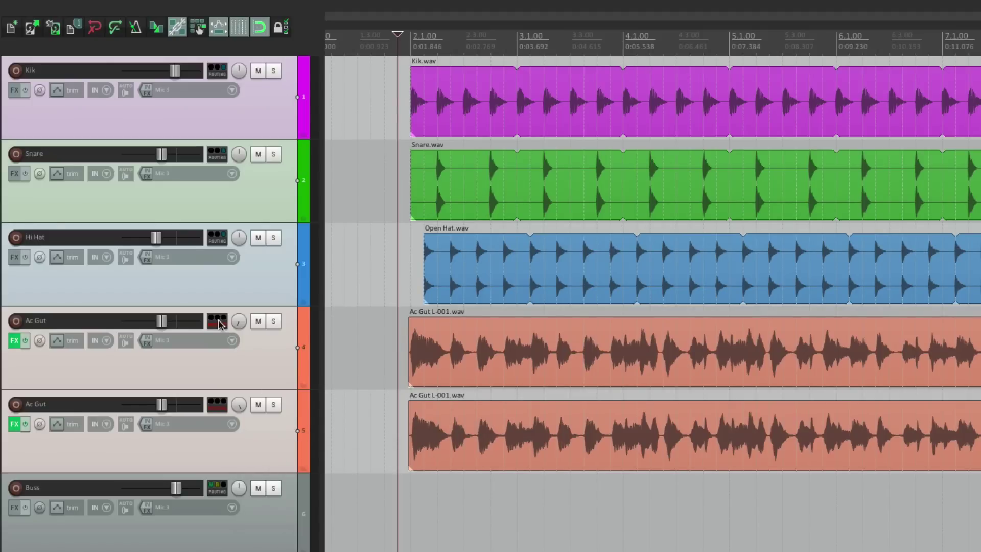
left_click_drag(250, 492, 251, 498)
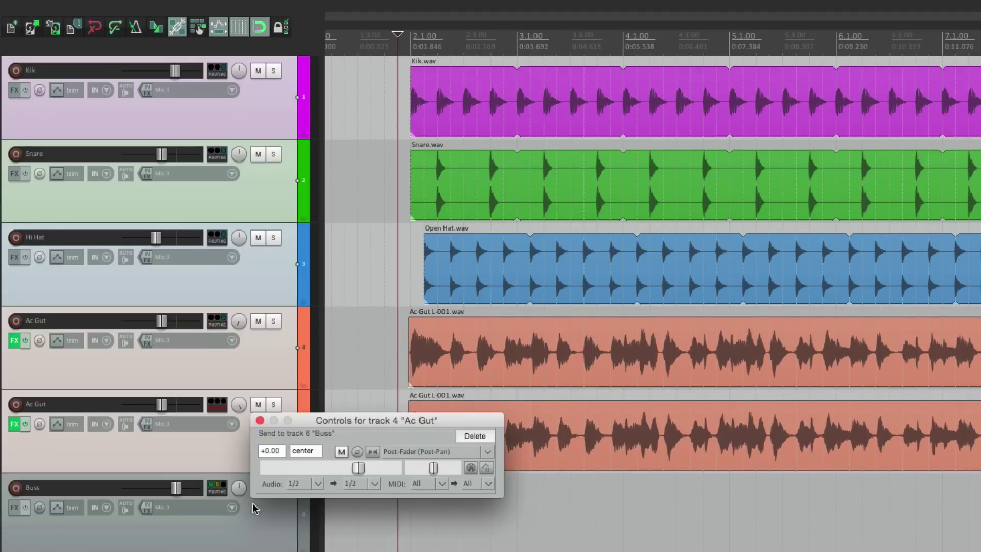
left_click(260, 417)
left_click_drag(226, 416, 256, 536)
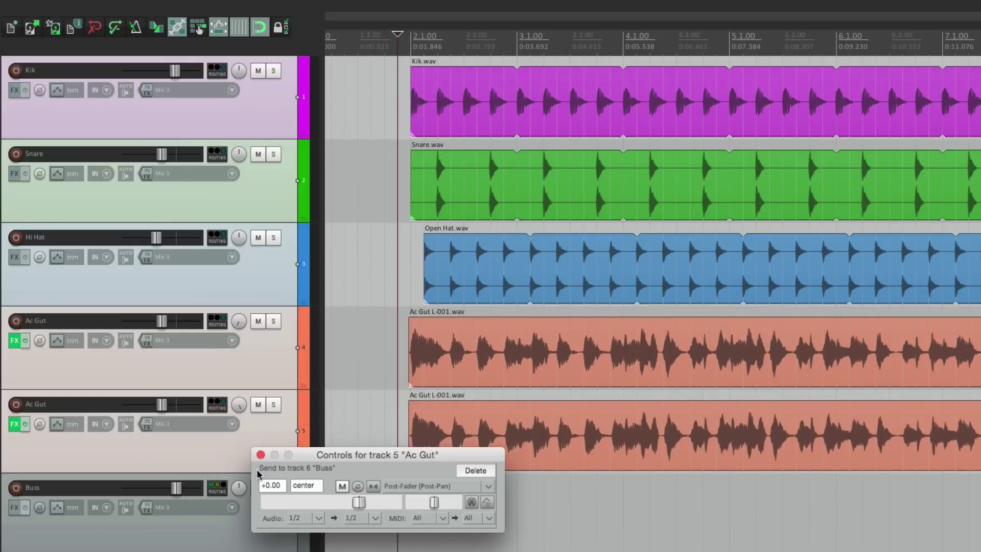
left_click(260, 455)
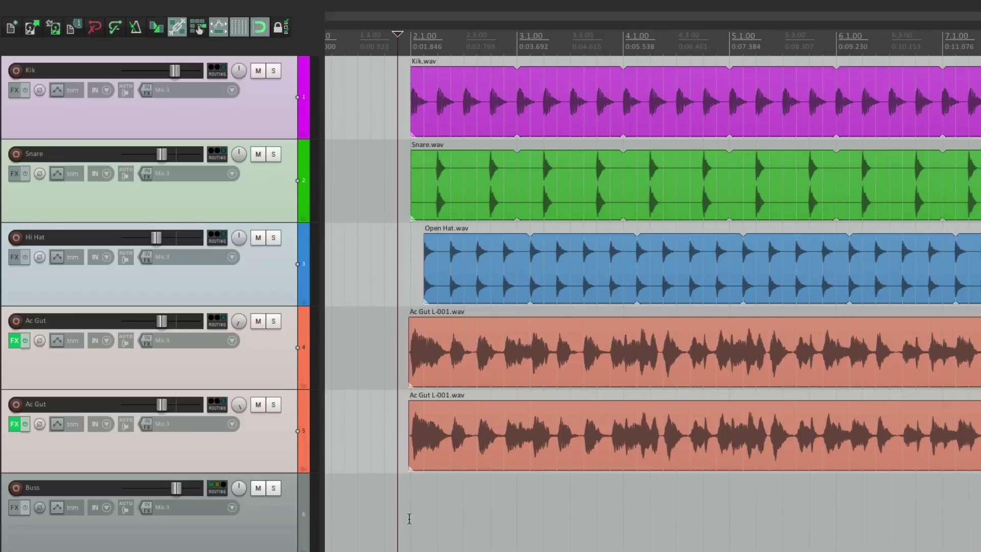
key("space")
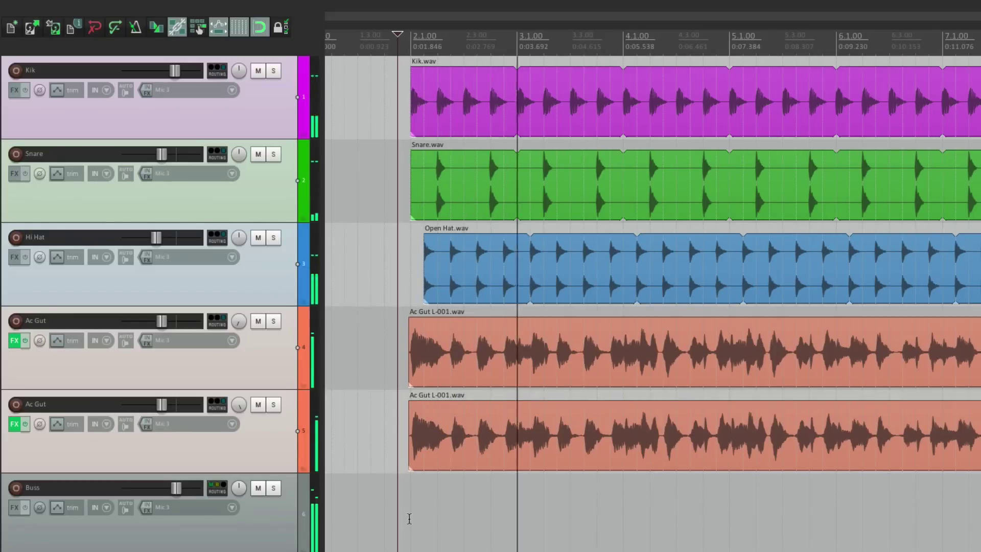
key("space")
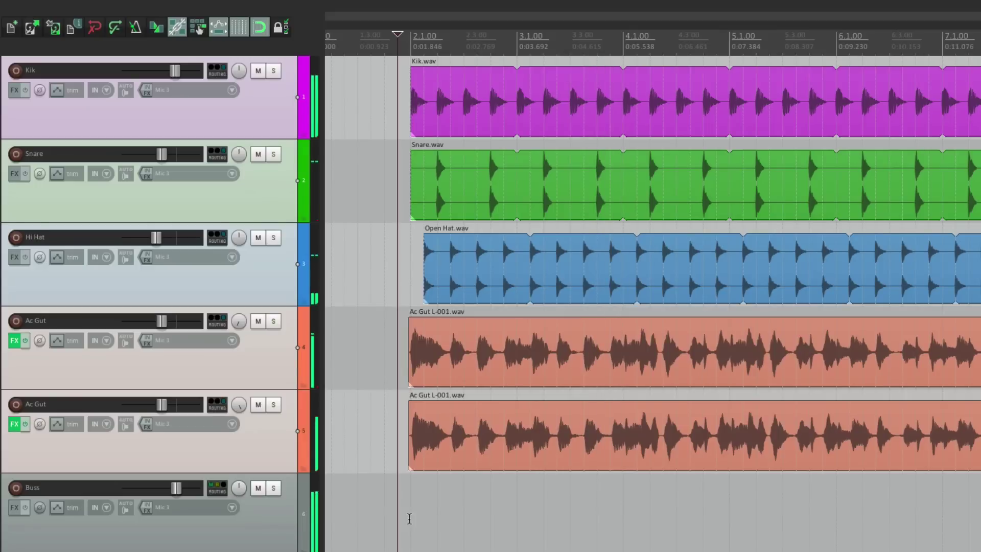